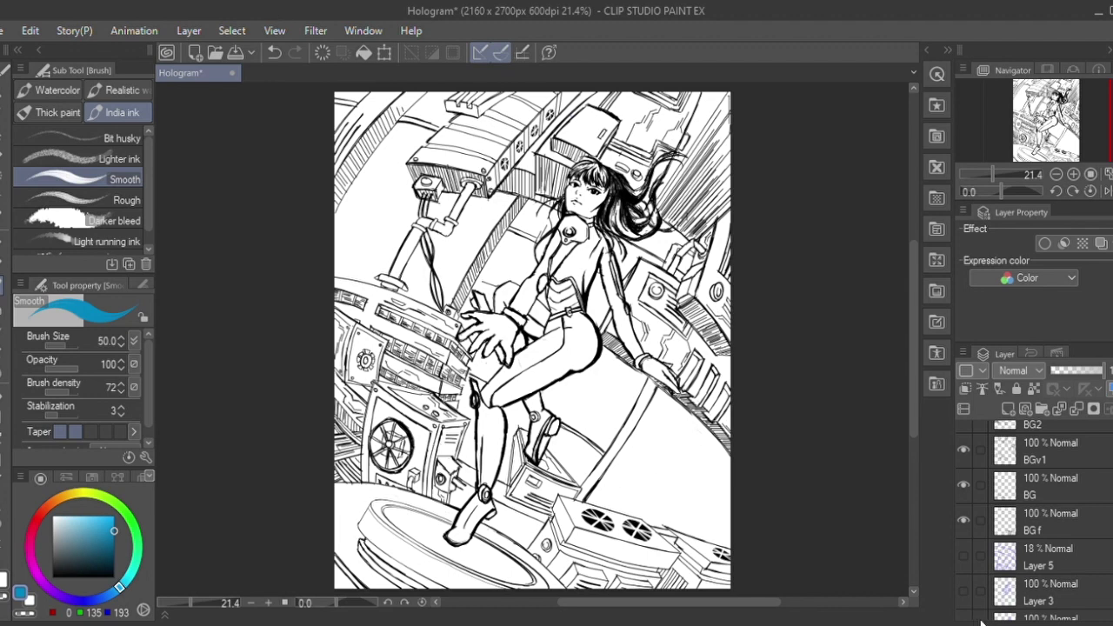
Hide the BG f, BG, BGv1, BG2, BG3 and Hair 2 layers, leaving the Hologram figure line art visible
left_click(963, 521)
left_click(963, 485)
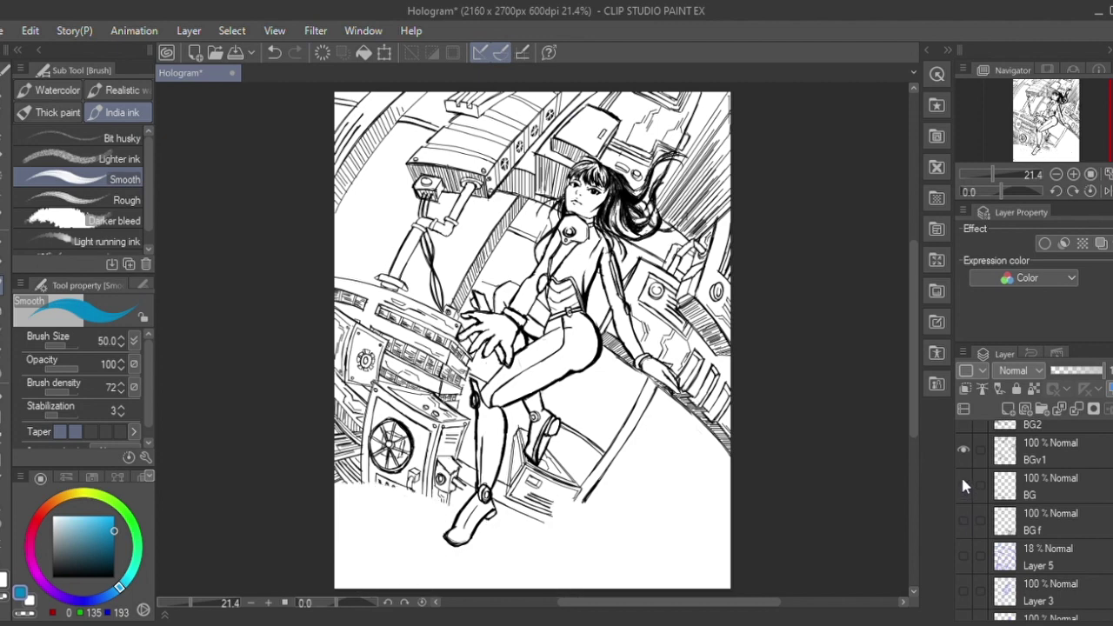
left_click(964, 449)
scroll(964, 468, "up", 2)
left_click(964, 468)
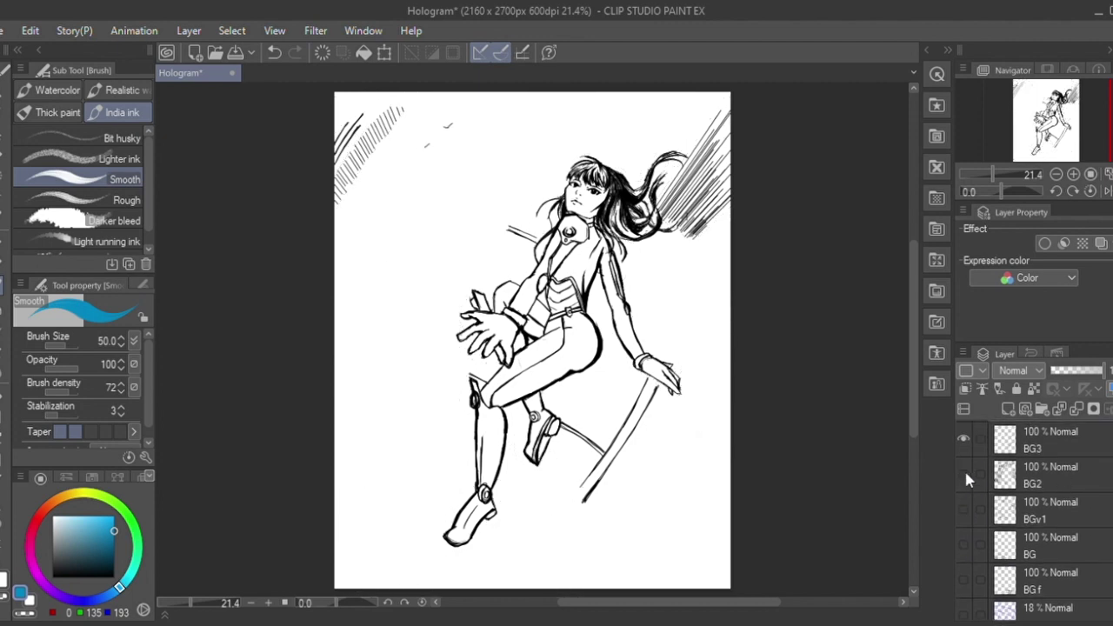
left_click(965, 436)
scroll(1095, 456, "up", 2)
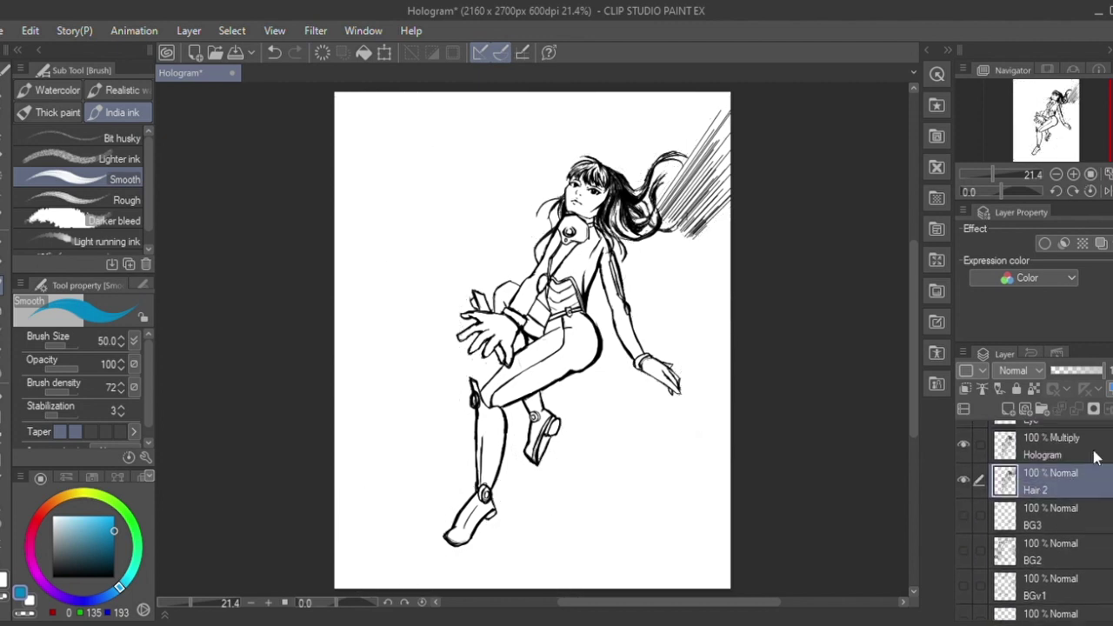
left_click(962, 478)
scroll(1053, 505, "up", 1)
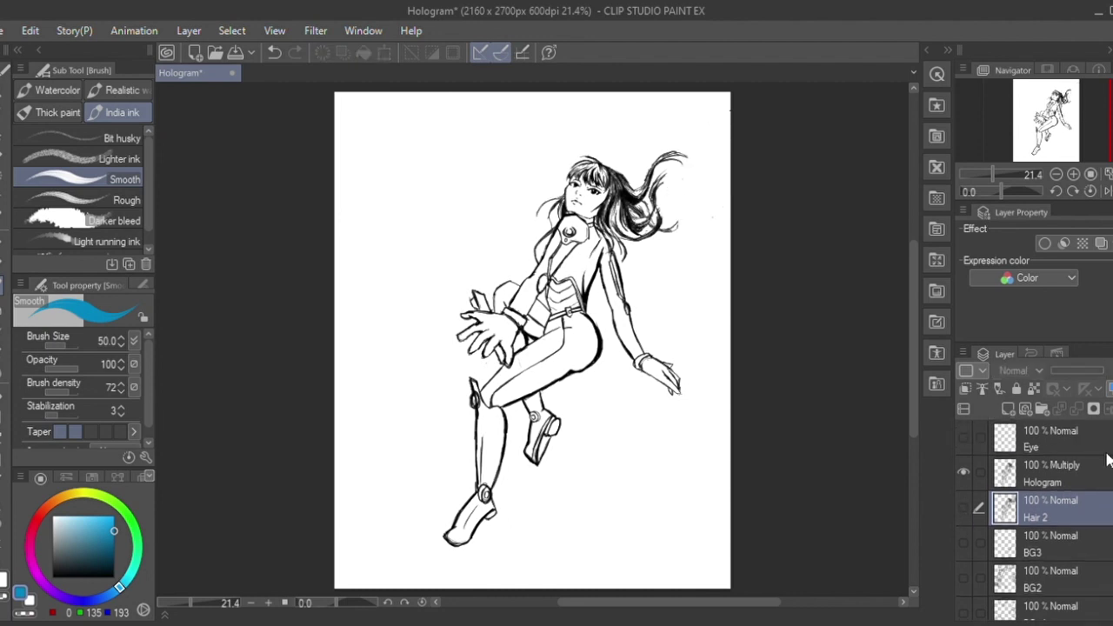
Apply the Layer color effect to the Hologram layer and set its color to dark blue
left_click(1008, 478)
left_click(1007, 471)
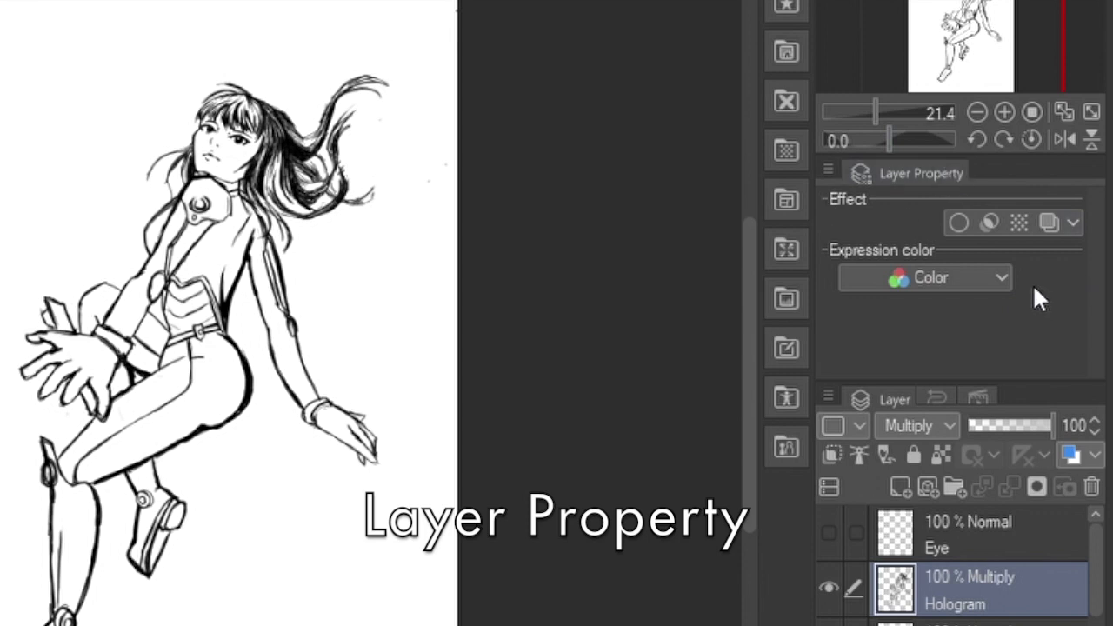
left_click(1045, 222)
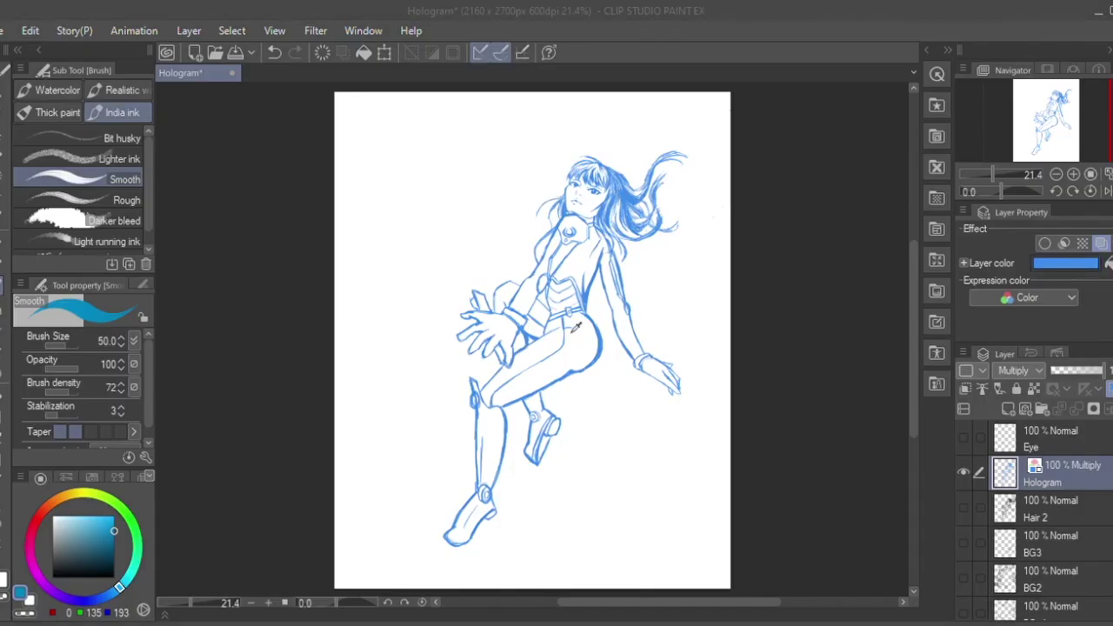
left_click(771, 202)
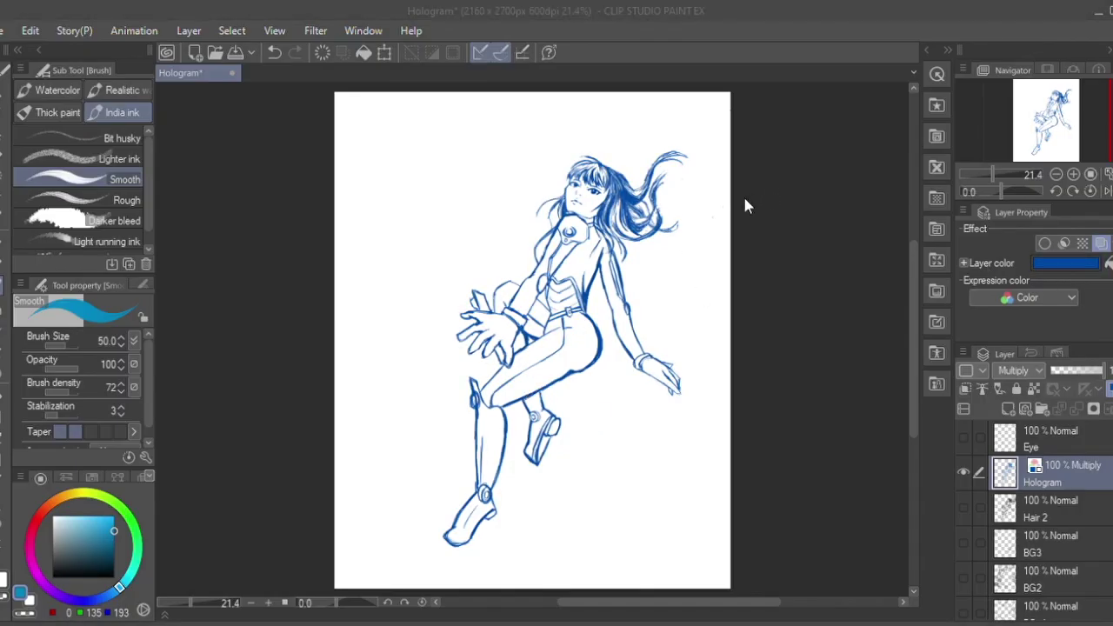
Try red as the Hologram layer's color, toggling the Layer color effect off and on to compare
left_click(739, 202)
left_click(1063, 263)
left_click(736, 199)
left_click(1053, 265)
left_click(535, 301)
left_click(724, 198)
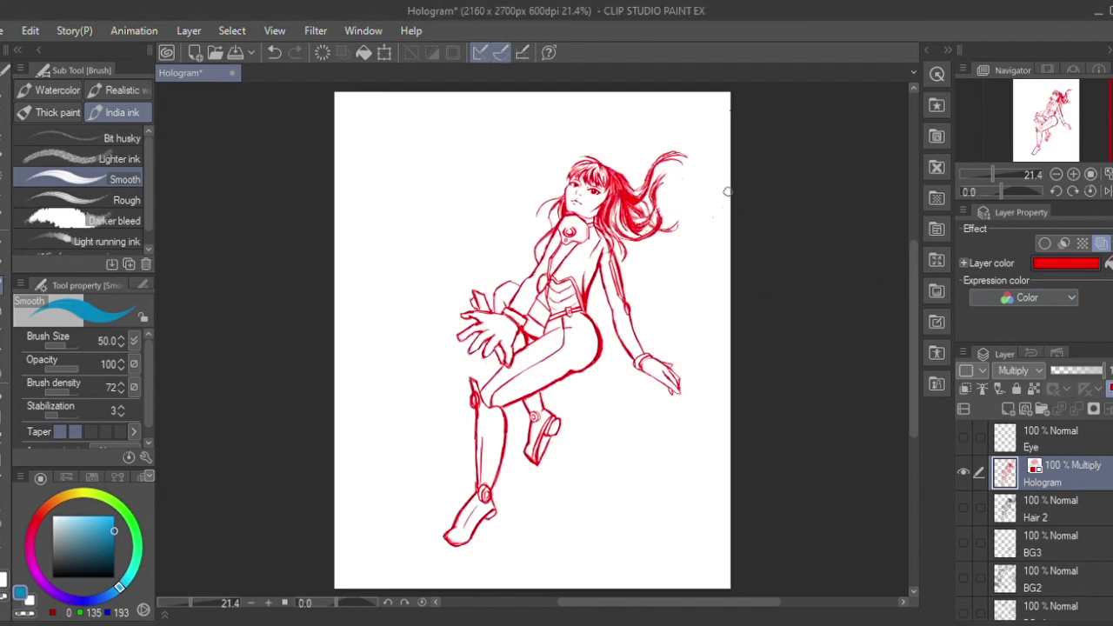
left_click(1101, 244)
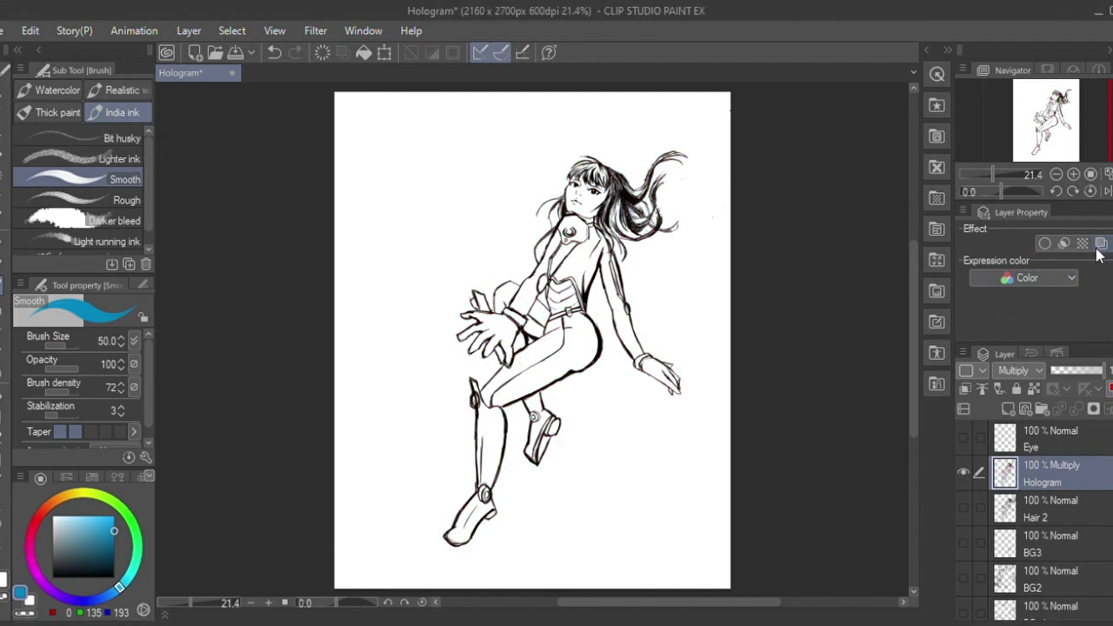
left_click(1101, 244)
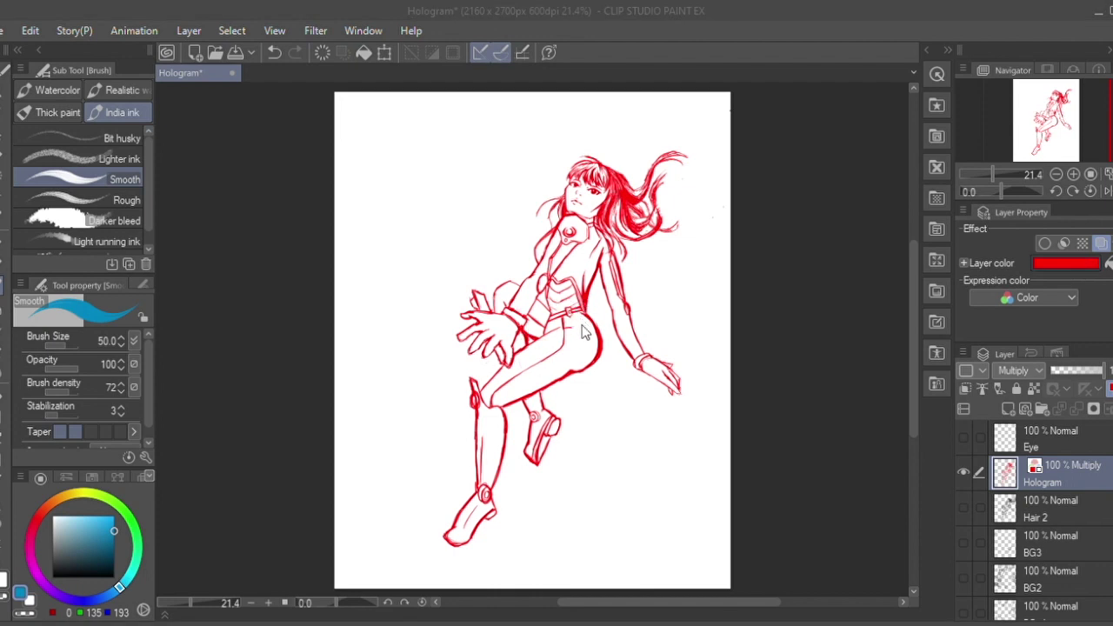
Change the Hologram layer's color to blue
left_click(708, 174)
left_click(1081, 266)
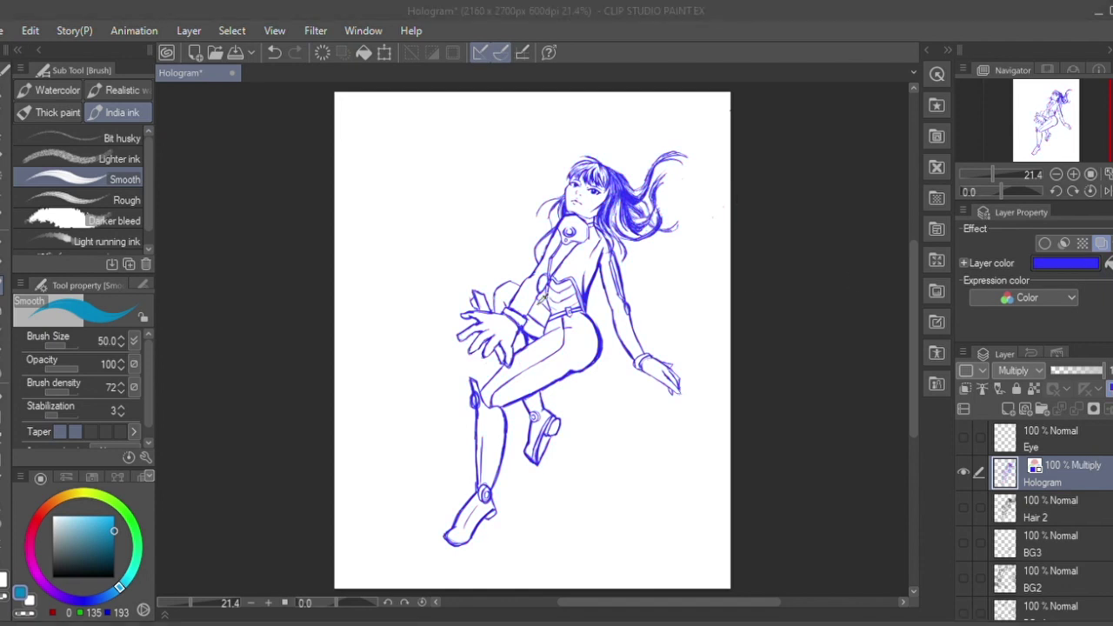
left_click(709, 176)
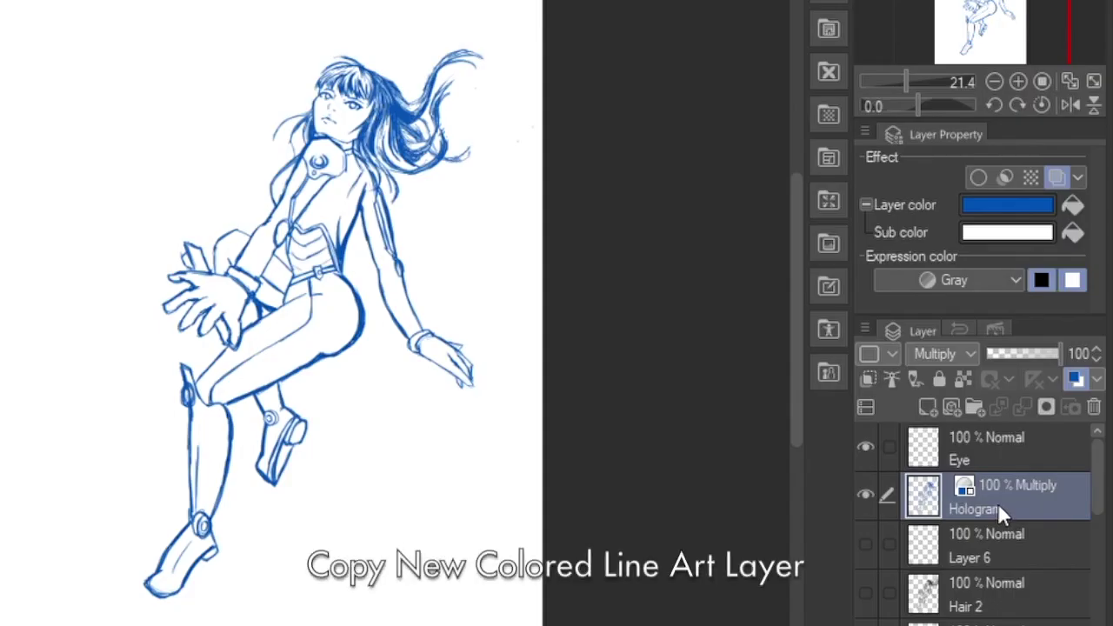
Duplicate the blue Hologram line art layer and hide the original
key("ctrl+c")
key("ctrl+v")
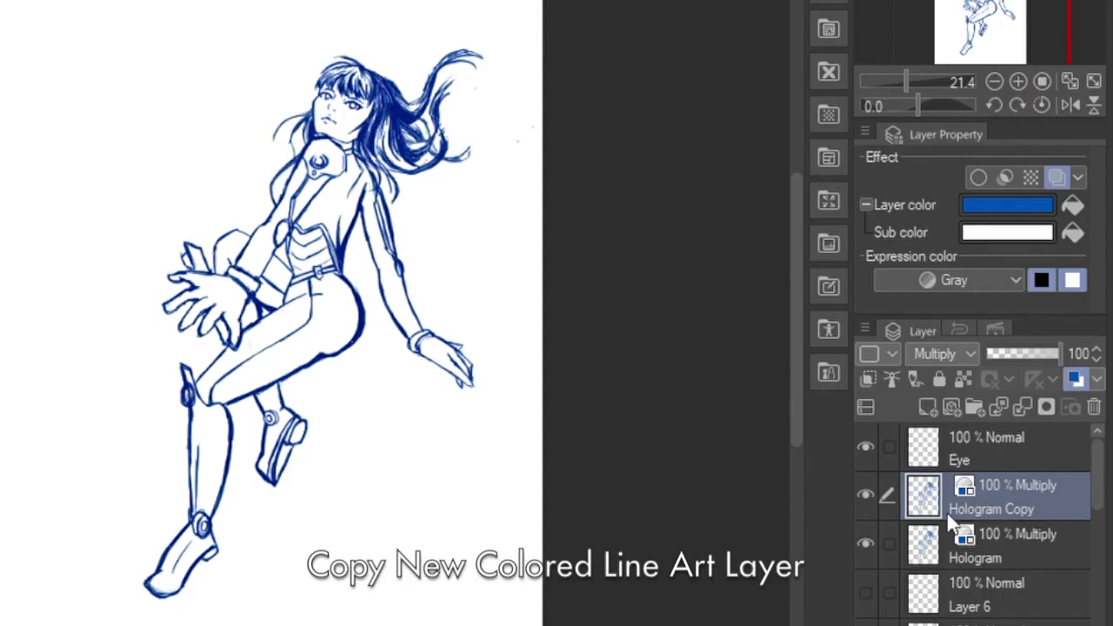
left_click(866, 543)
Add a blank layer directly below Hologram Copy and merge the two layers
left_click(930, 405)
left_click_drag(986, 501, 999, 561)
left_click(965, 489)
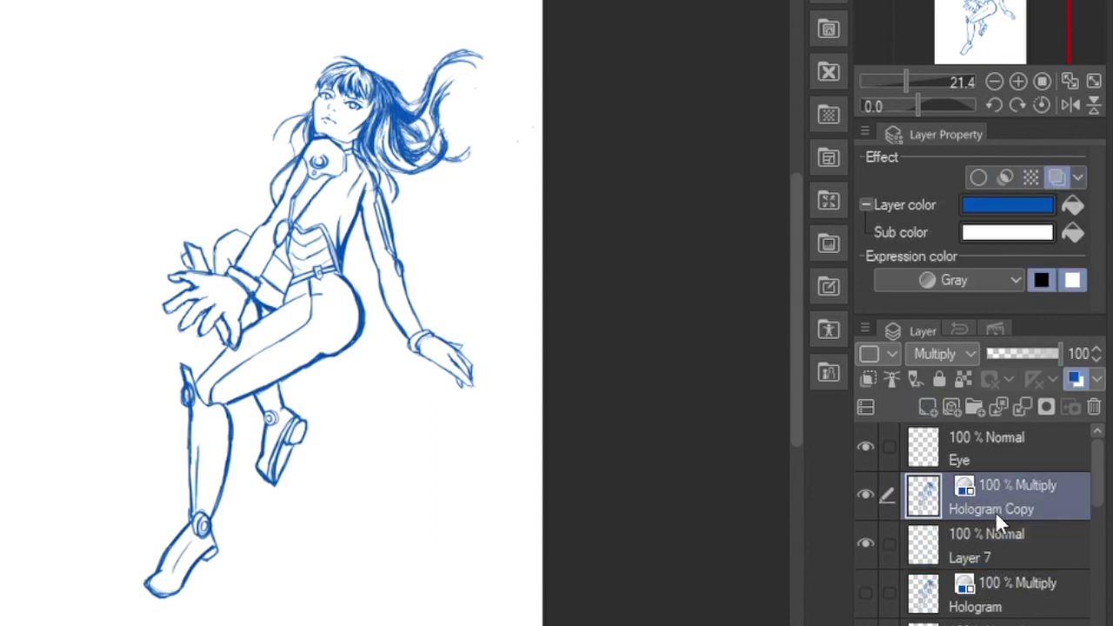
left_click(981, 546, "ctrl")
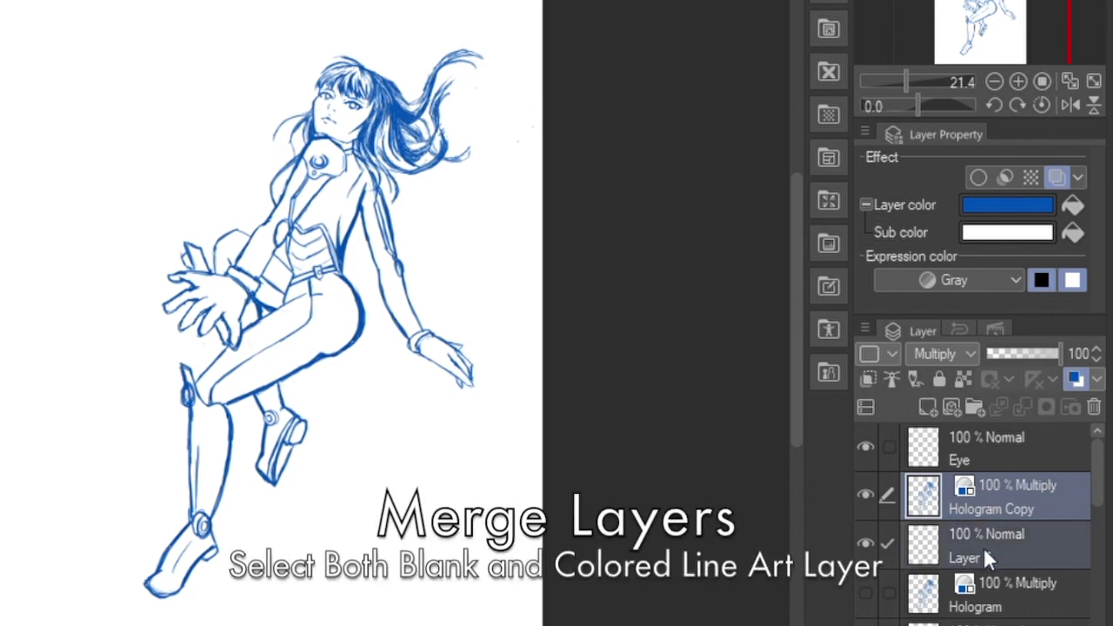
key("ctrl+shift+e")
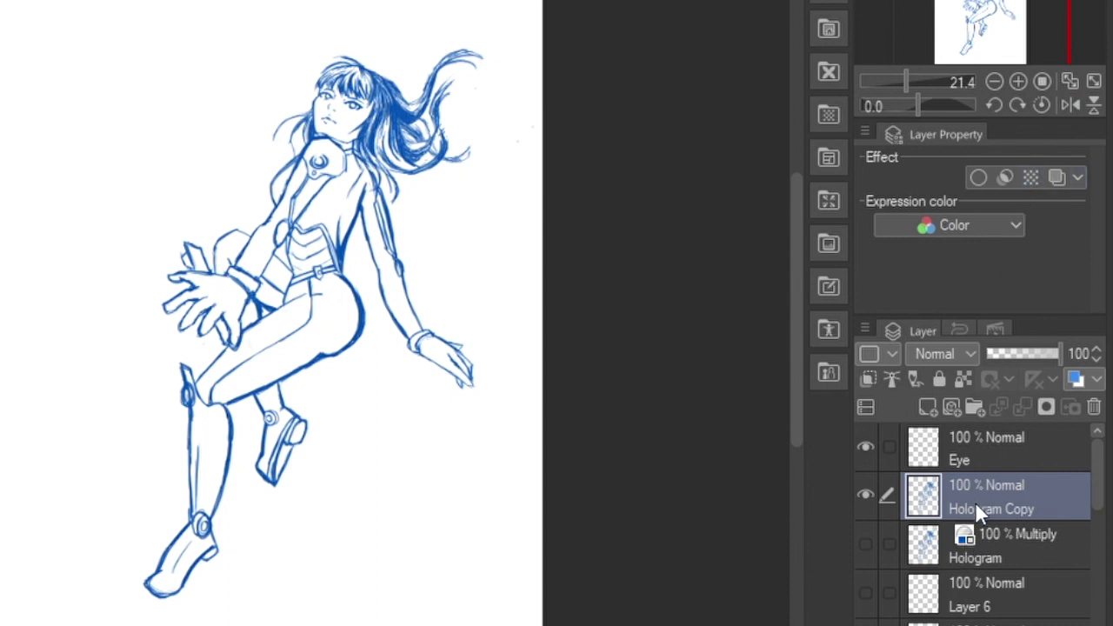
Preview the Hologram Copy layer in Gray expression color and undo the black test stroke beside the knee
left_click(940, 284)
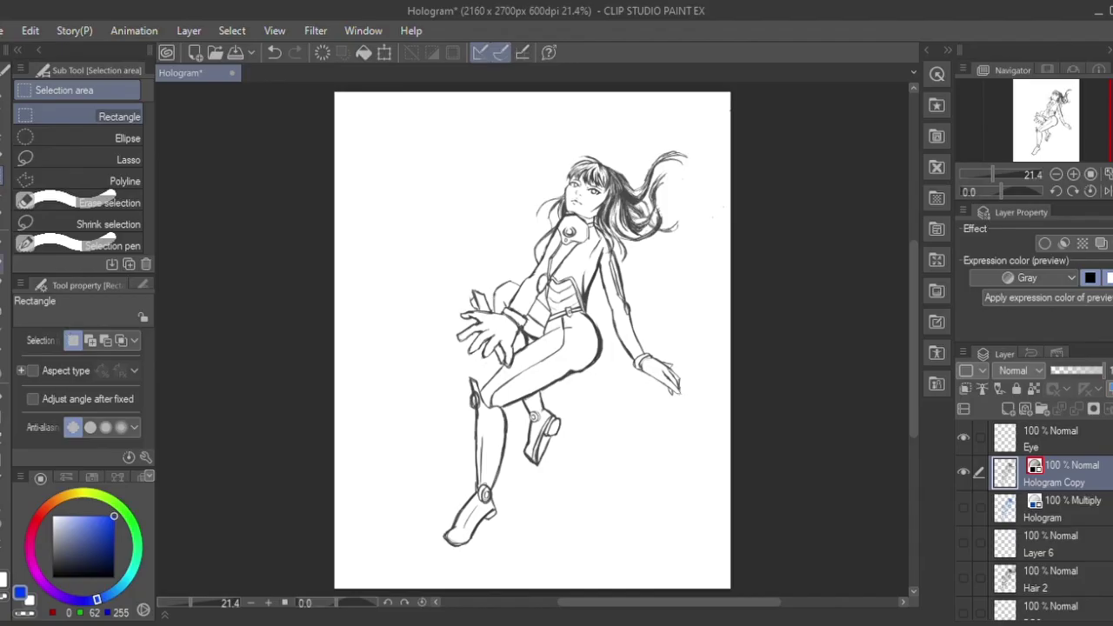
left_click(2, 285)
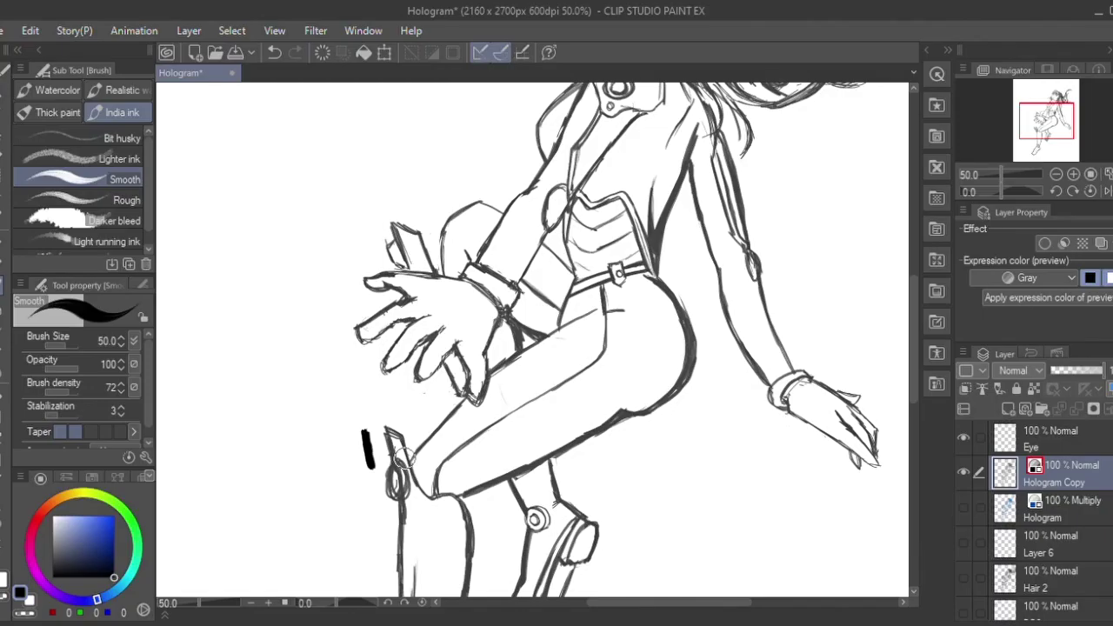
key("ctrl+z")
left_click(251, 602)
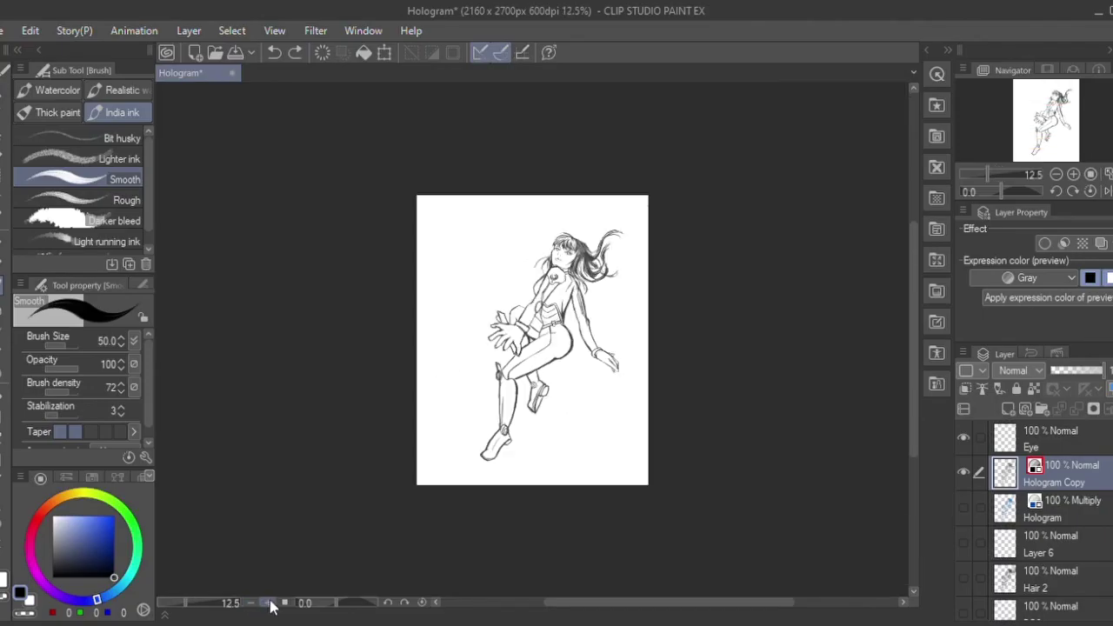
left_click(269, 602)
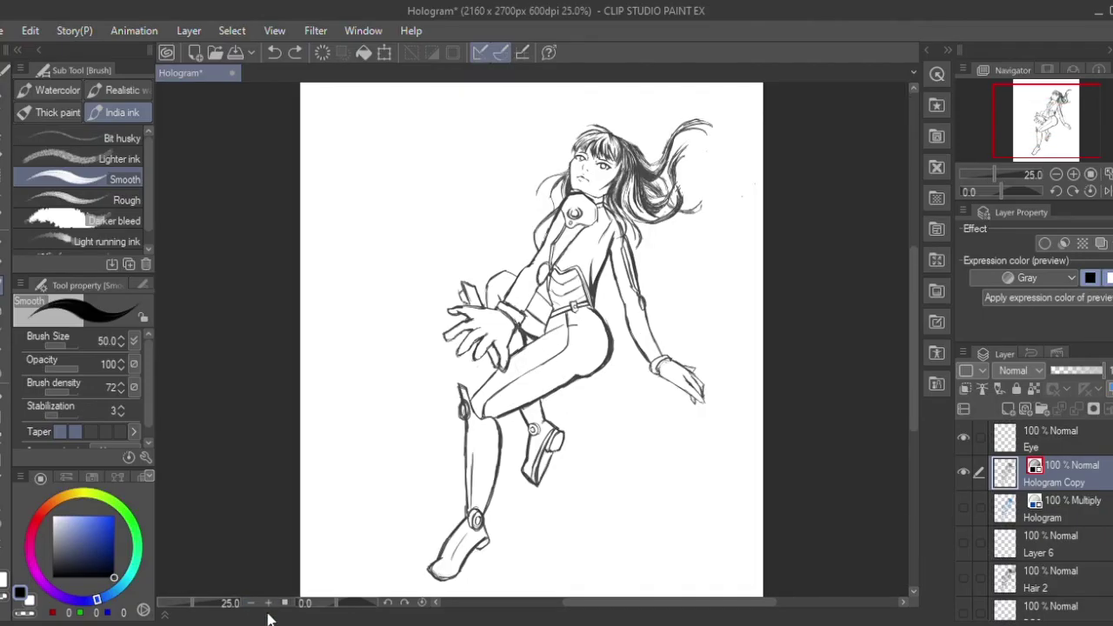
Set the Hologram Copy layer's expression color back to Color
left_click(1100, 244)
left_click(1099, 244)
left_click(1059, 279)
left_click(1042, 296)
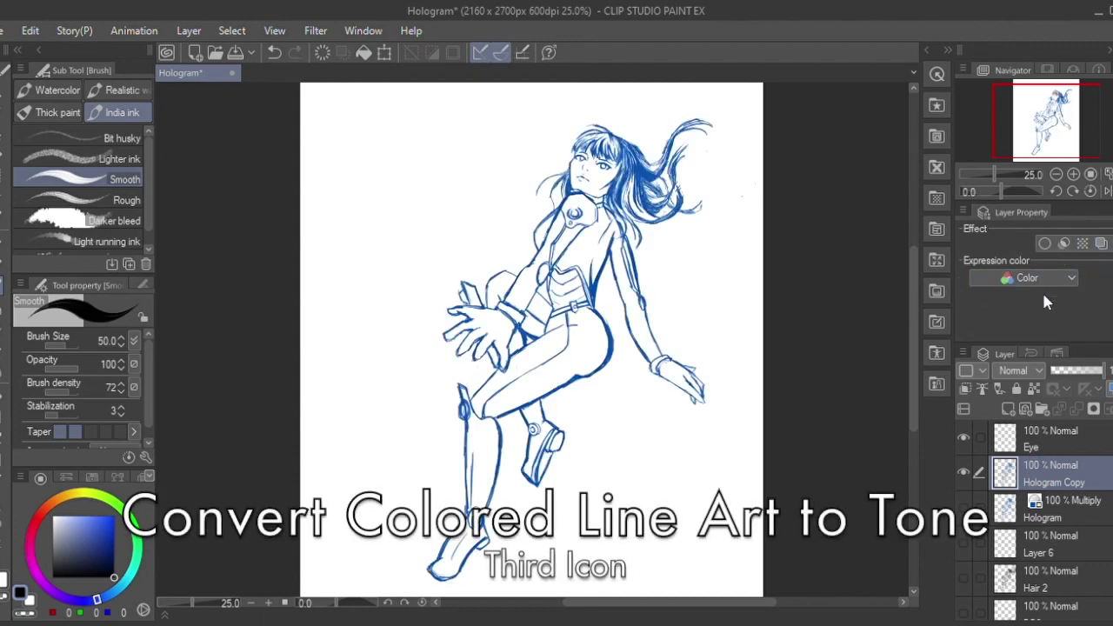
Convert the Hologram Copy line art to Tone, using brightness of image for density and a frequency of about 74.6
left_click(1082, 246)
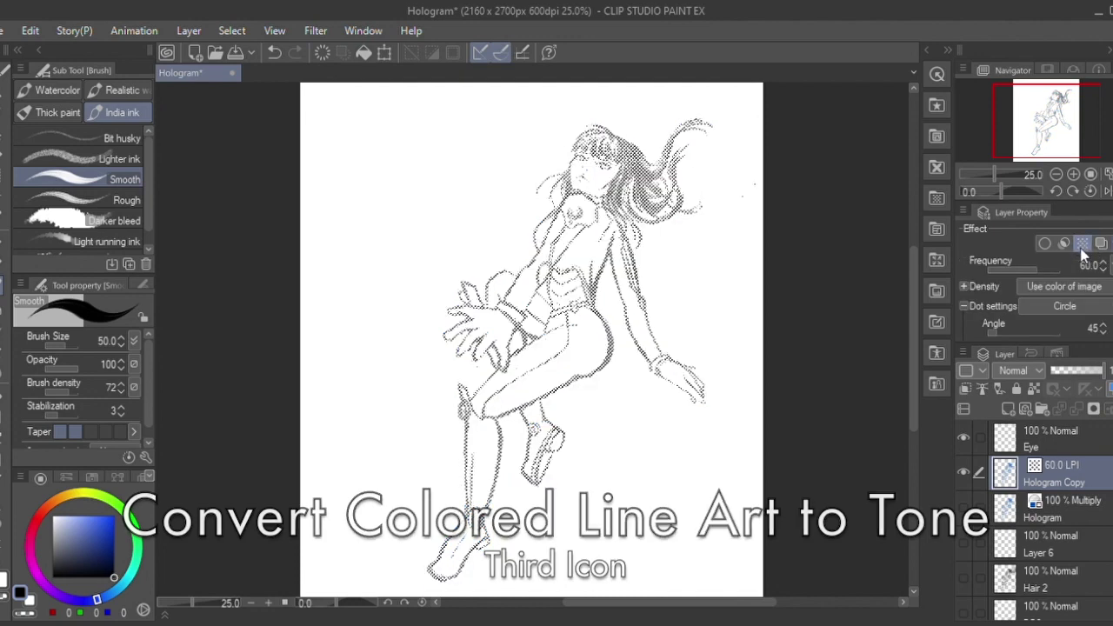
left_click(1069, 327)
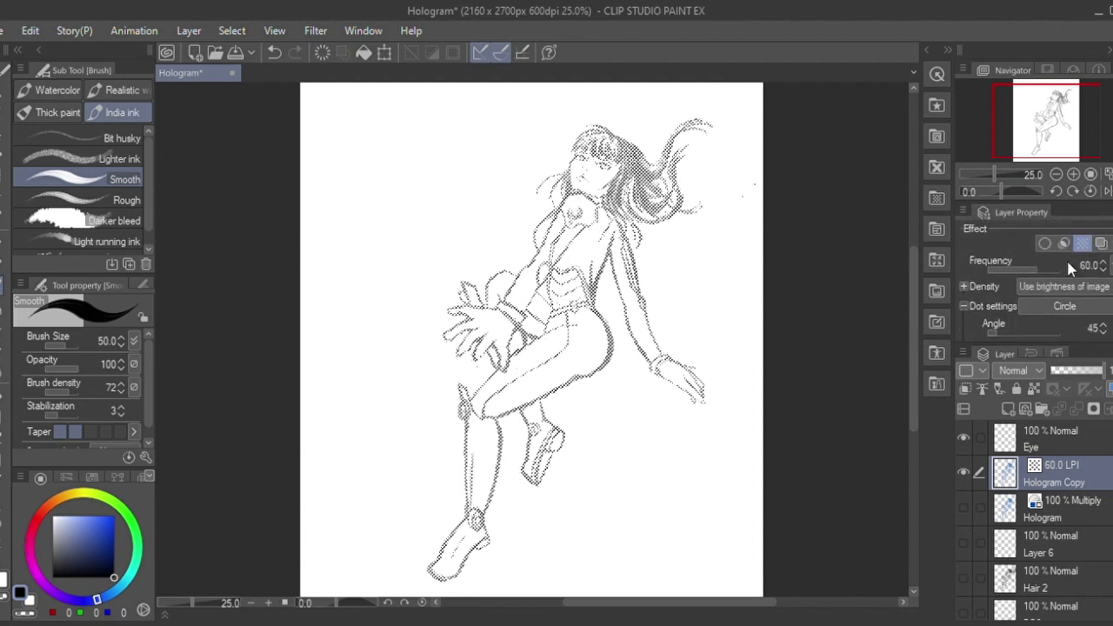
left_click(1069, 268)
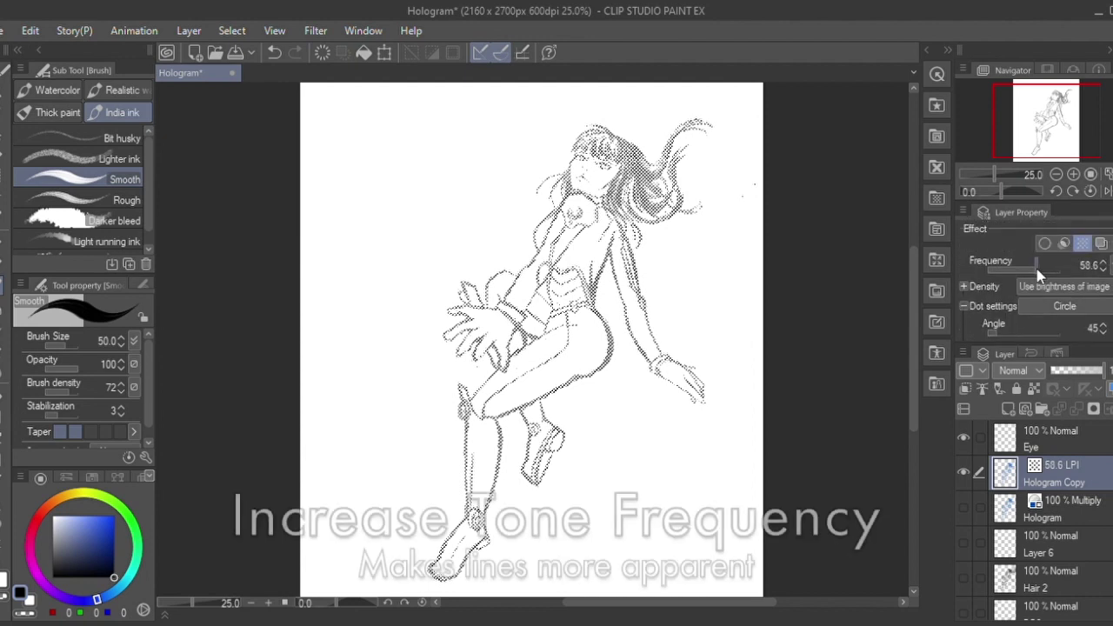
left_click_drag(1060, 275, 1062, 288)
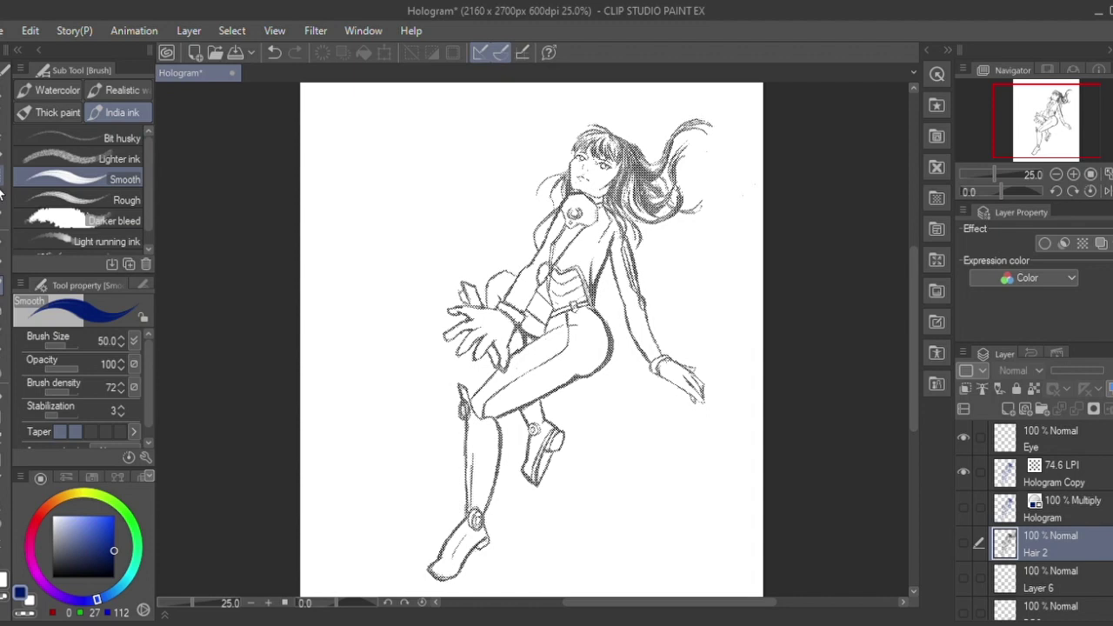
Lasso the figure's inner thigh and fill it with a screentone of frequency 70 and density 70
left_click(7, 167)
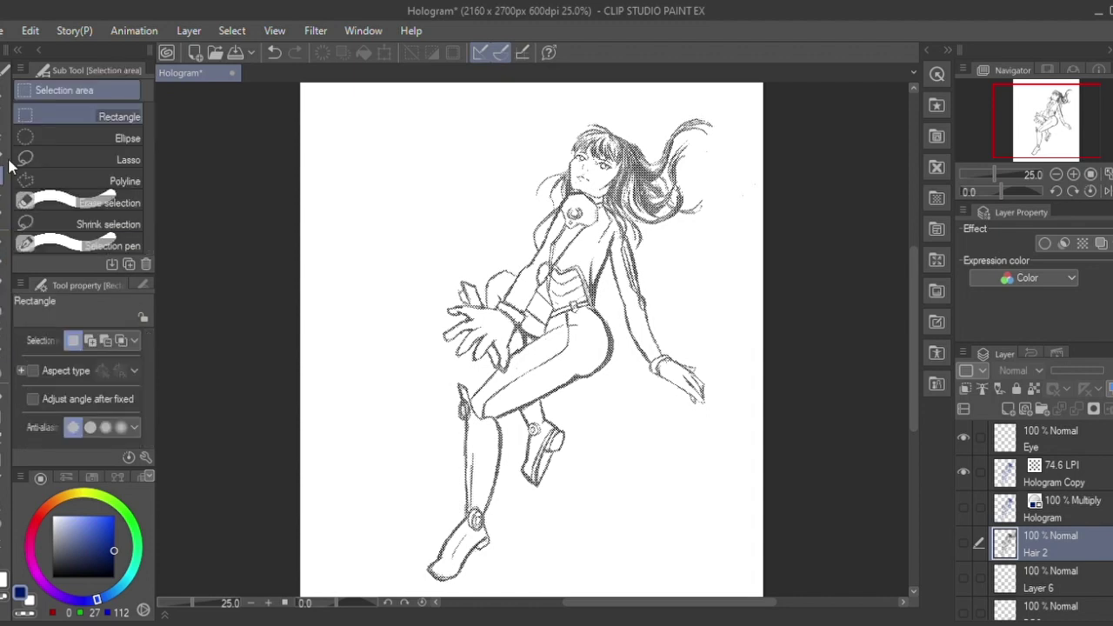
left_click(26, 160)
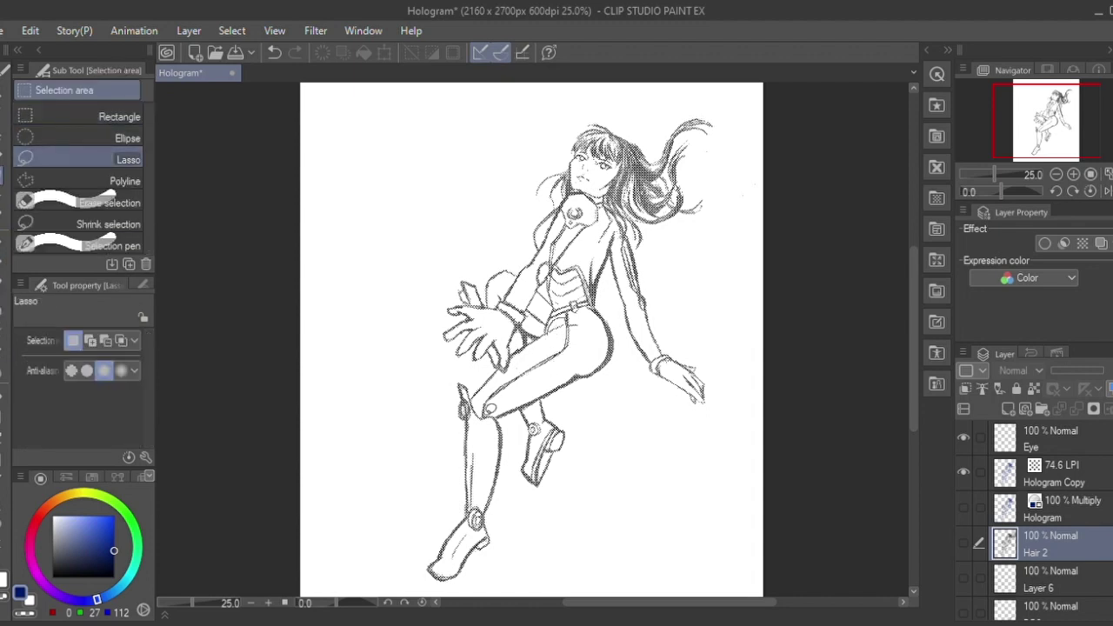
mouse_move(483, 426)
left_mouse_down()
mouse_move(496, 390)
mouse_move(567, 328)
left_mouse_up()
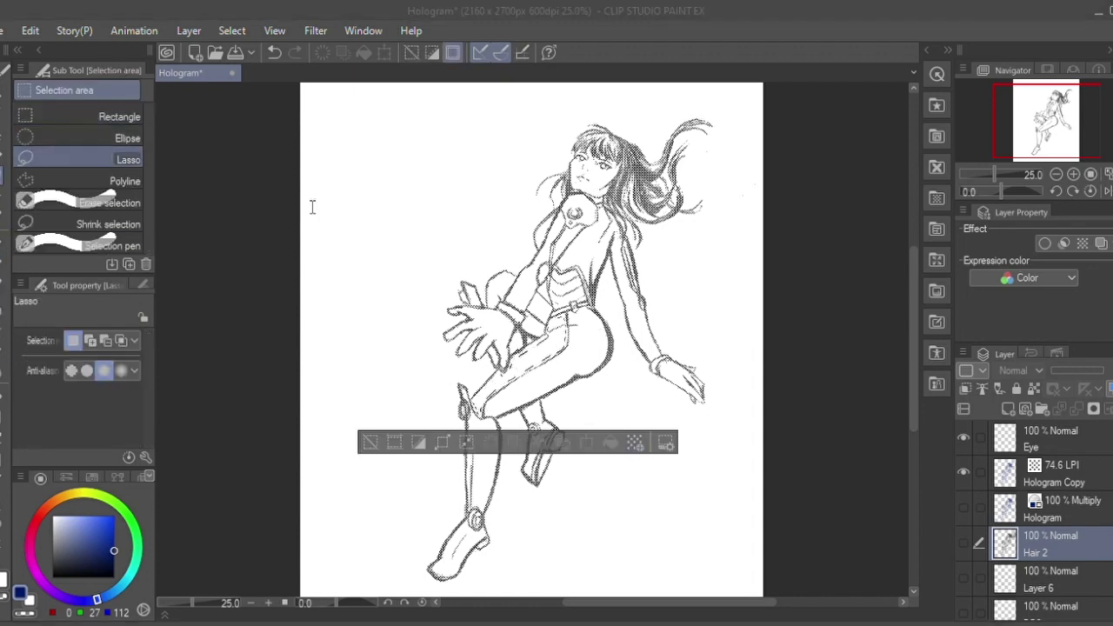
left_click(314, 137)
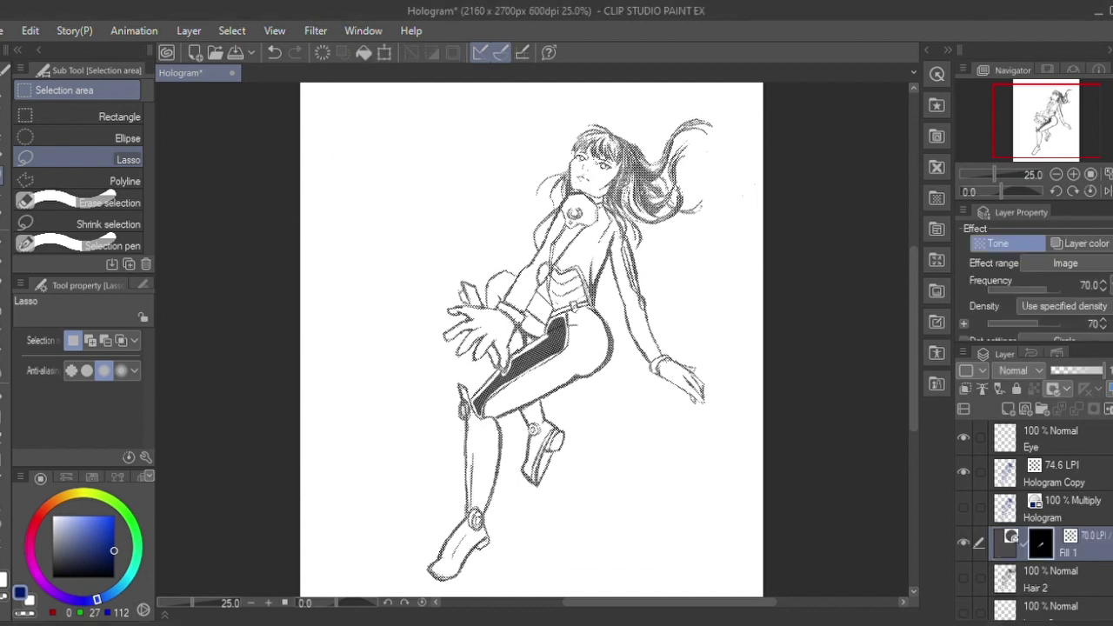
Set the Fill 1 tone's frequency to 59 and its density to 60
left_click(1103, 290)
left_click(1103, 290)
left_click(1102, 327)
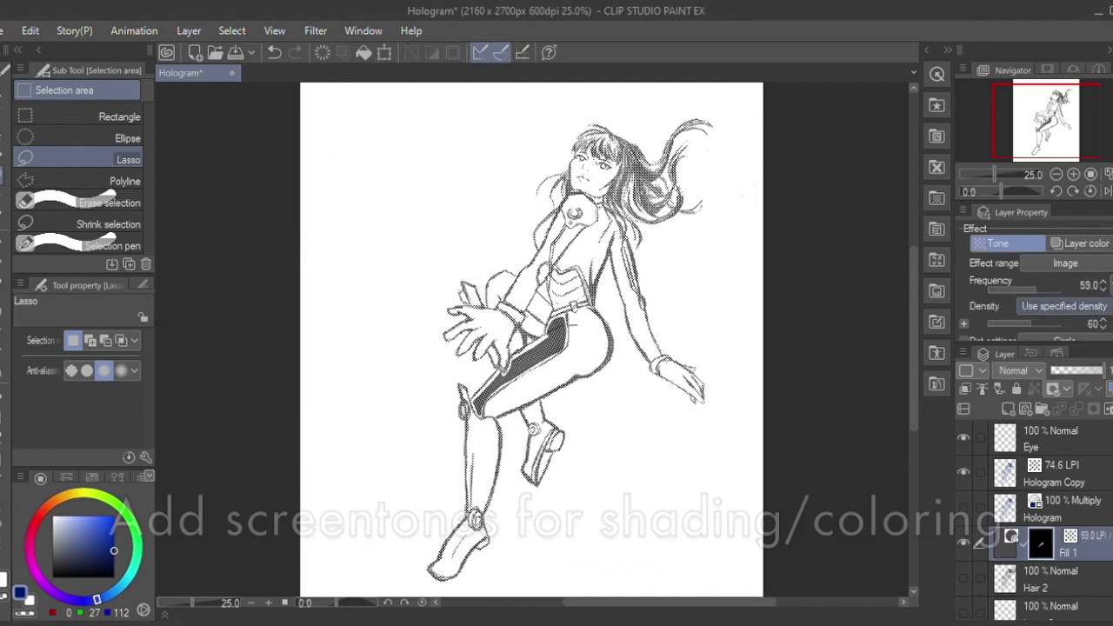
Paint the dark tone over the inner thigh, both arms and the midriff in black, and move Fill 1 above the Eye layer
left_click(1, 284)
left_click(114, 575)
mouse_move(492, 383)
left_mouse_down()
mouse_move(474, 399)
mouse_move(480, 416)
left_mouse_up()
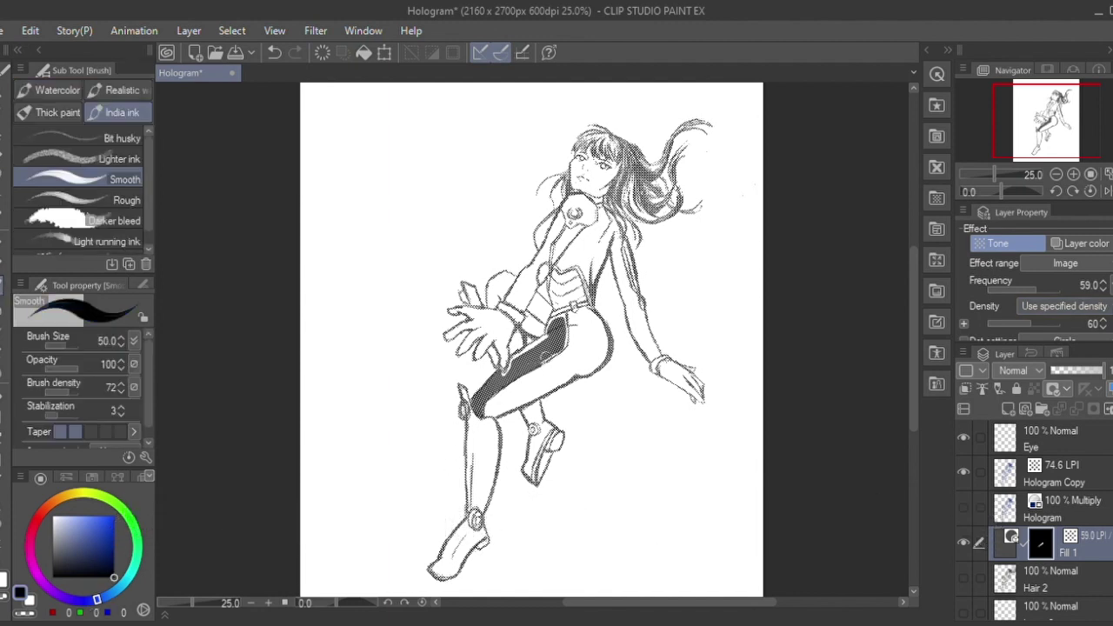
mouse_move(550, 337)
left_mouse_down()
mouse_move(564, 318)
mouse_move(522, 361)
mouse_move(563, 276)
mouse_move(580, 300)
mouse_move(521, 324)
left_mouse_up()
left_click_drag(612, 233, 657, 360)
left_click_drag(521, 296, 547, 218)
left_click_drag(546, 257, 515, 304)
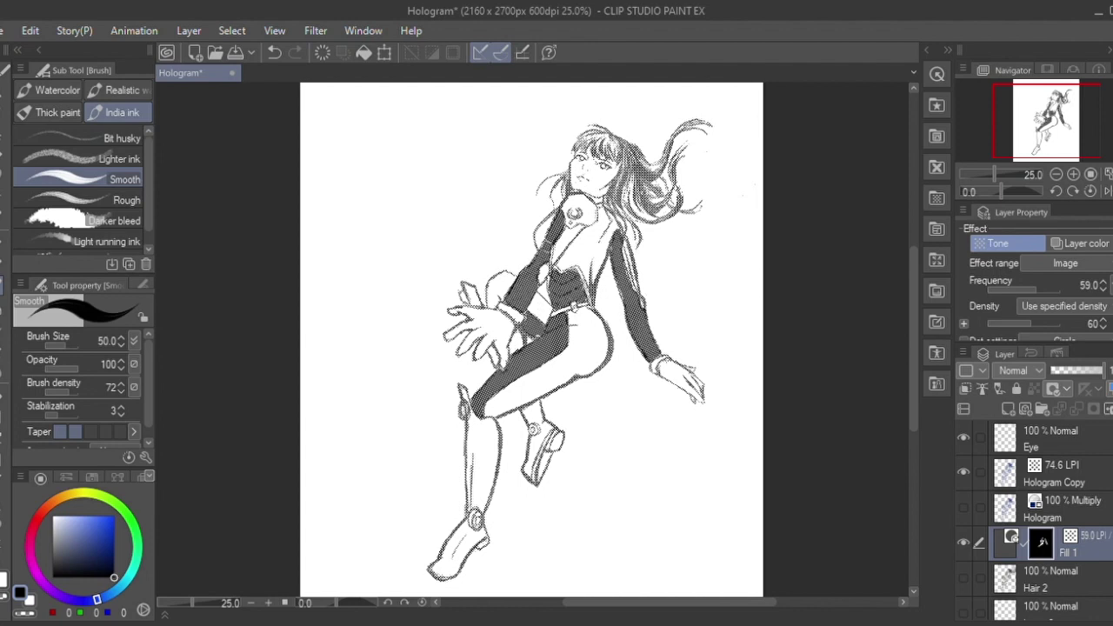
left_click_drag(1068, 546, 1067, 424)
Lasso the shadow area along the hip and underside of the thigh and add a screentone of frequency 70 and density 20
key("m")
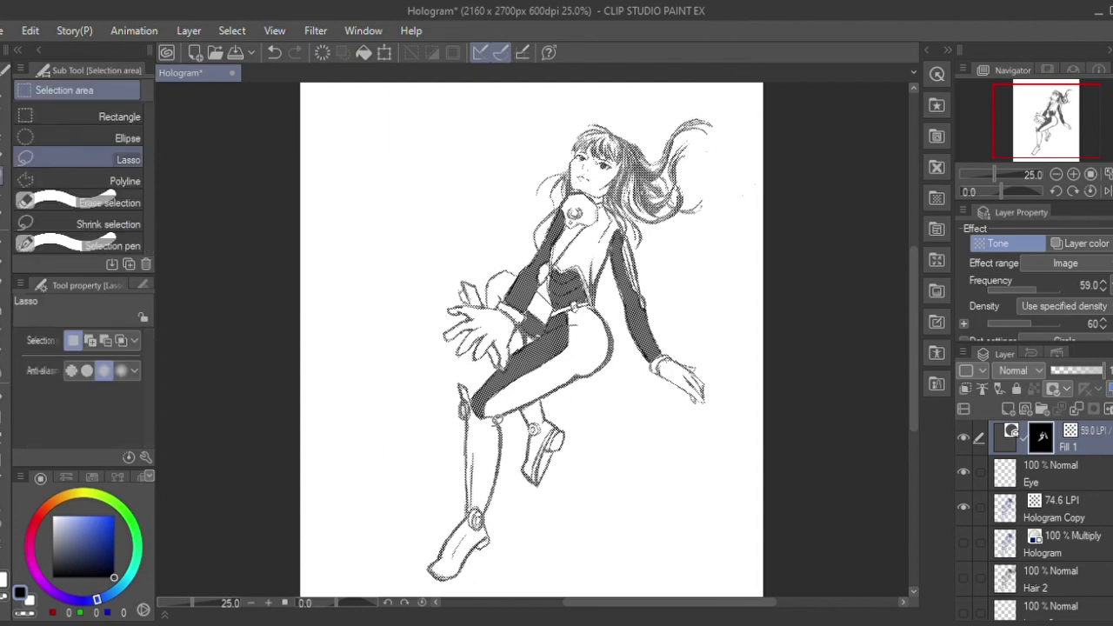
mouse_move(587, 373)
left_mouse_down()
mouse_move(493, 419)
mouse_move(607, 359)
mouse_move(602, 345)
left_mouse_up()
left_click(660, 444)
key("Return")
left_click(1001, 324)
Brush light tone shading onto the lower leg and both shoes on the Fill 2 layer
key("b")
left_click_drag(495, 423, 484, 511)
left_click_drag(547, 450, 544, 473)
mouse_move(480, 539)
left_mouse_down()
mouse_move(447, 577)
mouse_move(433, 572)
left_mouse_up()
left_click_drag(532, 461, 526, 475)
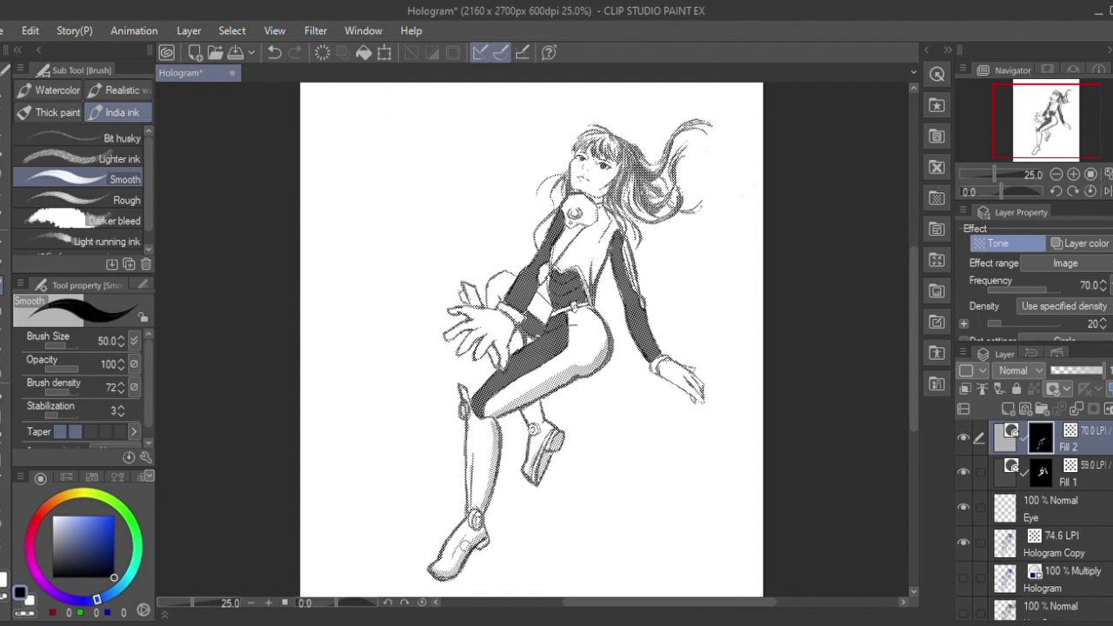
left_click_drag(472, 507, 473, 467)
Shade the chest and the fingers of the outstretched hand with the light tone
left_click_drag(581, 228, 556, 259)
mouse_move(498, 344)
left_mouse_down()
mouse_move(504, 369)
mouse_move(477, 357)
left_mouse_up()
left_click_drag(483, 335, 462, 352)
left_click_drag(472, 328, 448, 338)
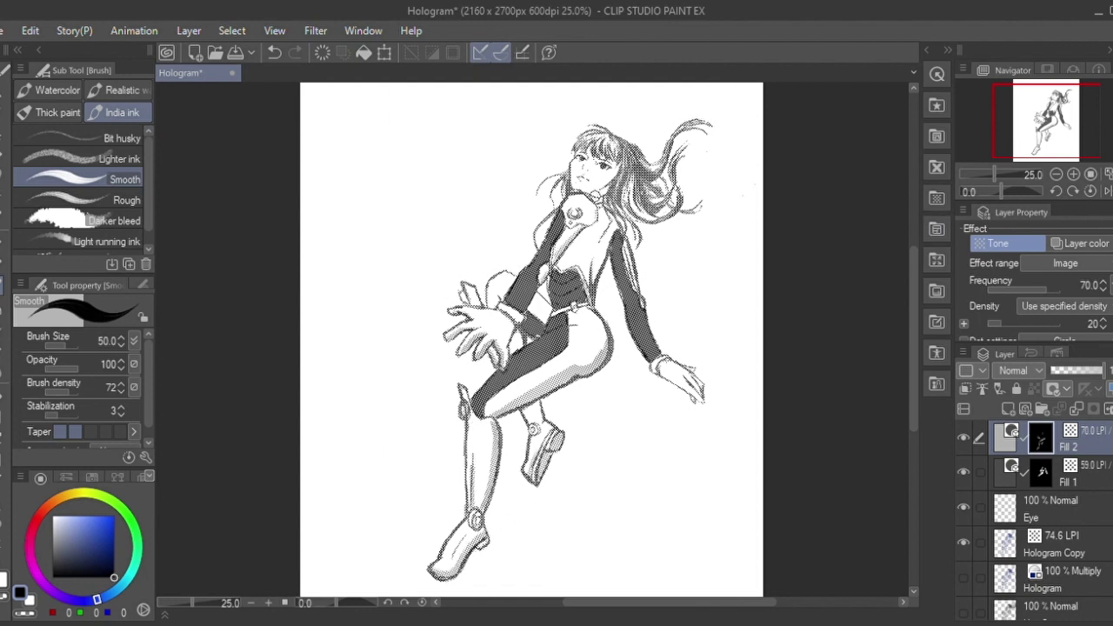
Shade the lowered hand, the face and the neck with the light tone on the Fill 2 layer
left_click_drag(660, 374, 696, 398)
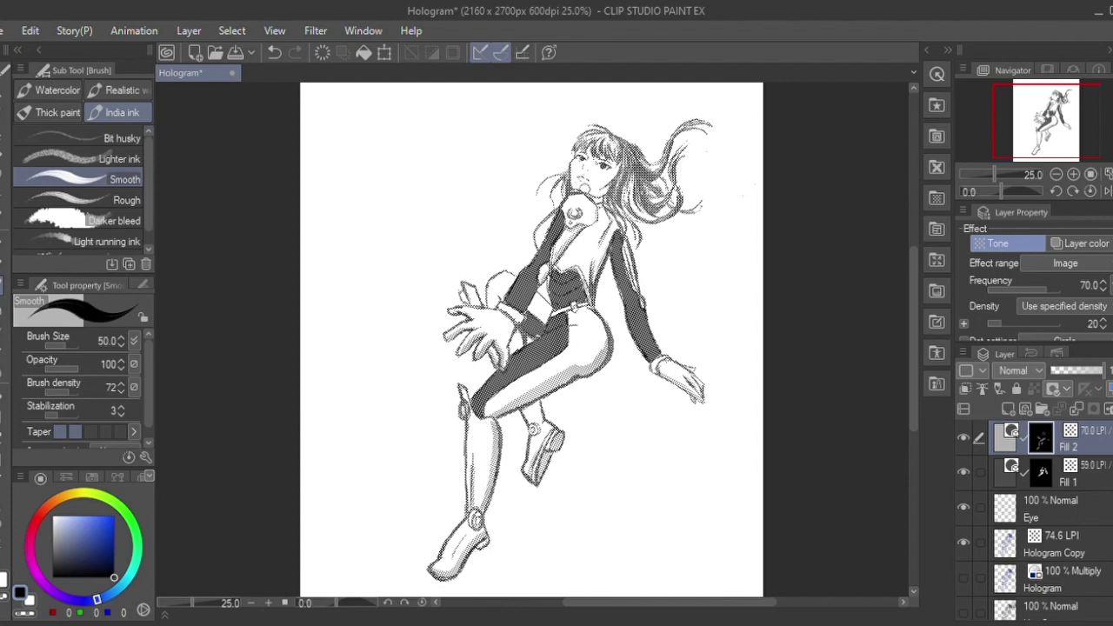
mouse_move(579, 185)
left_mouse_down()
mouse_move(598, 193)
mouse_move(609, 178)
mouse_move(597, 193)
left_mouse_up()
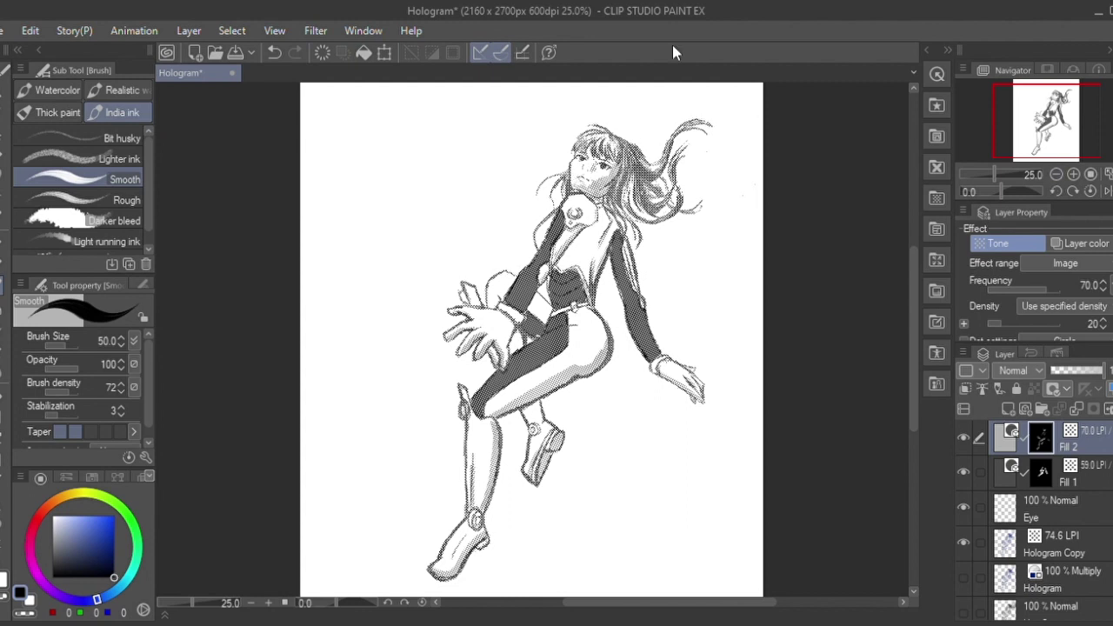
Scatter light tone specks with the Tone scraping airbrush over the torso, thigh, lower legs, lowered arm and shoes on Fill 2
left_click(3, 306)
left_click(1068, 478)
left_click(1063, 444)
left_click_drag(602, 243, 601, 259)
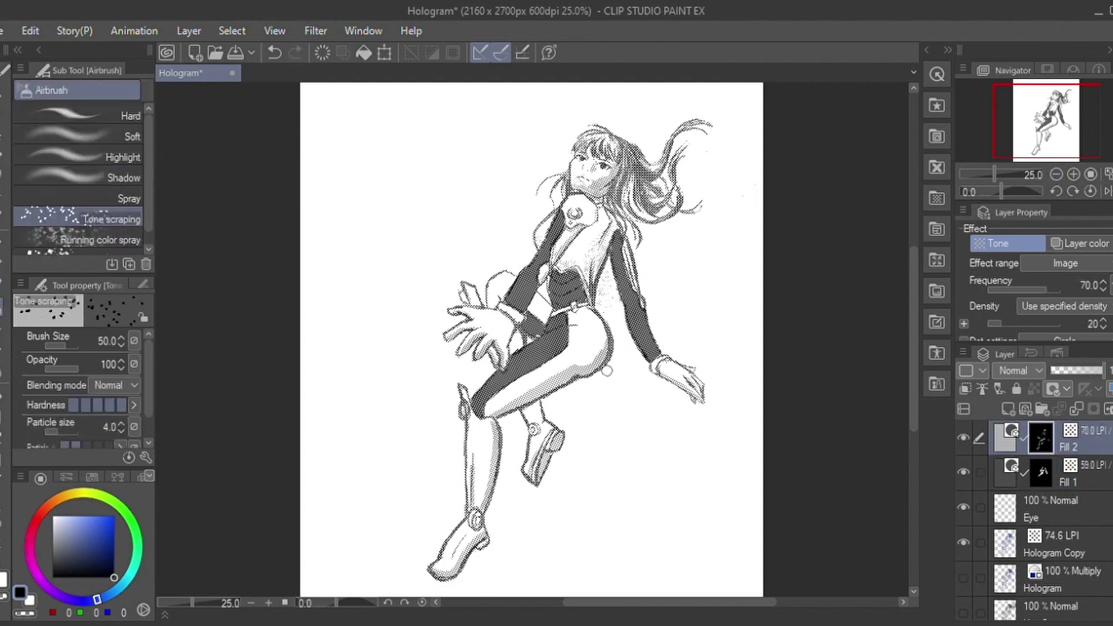
mouse_move(502, 413)
left_mouse_down()
mouse_move(587, 356)
mouse_move(488, 482)
left_mouse_up()
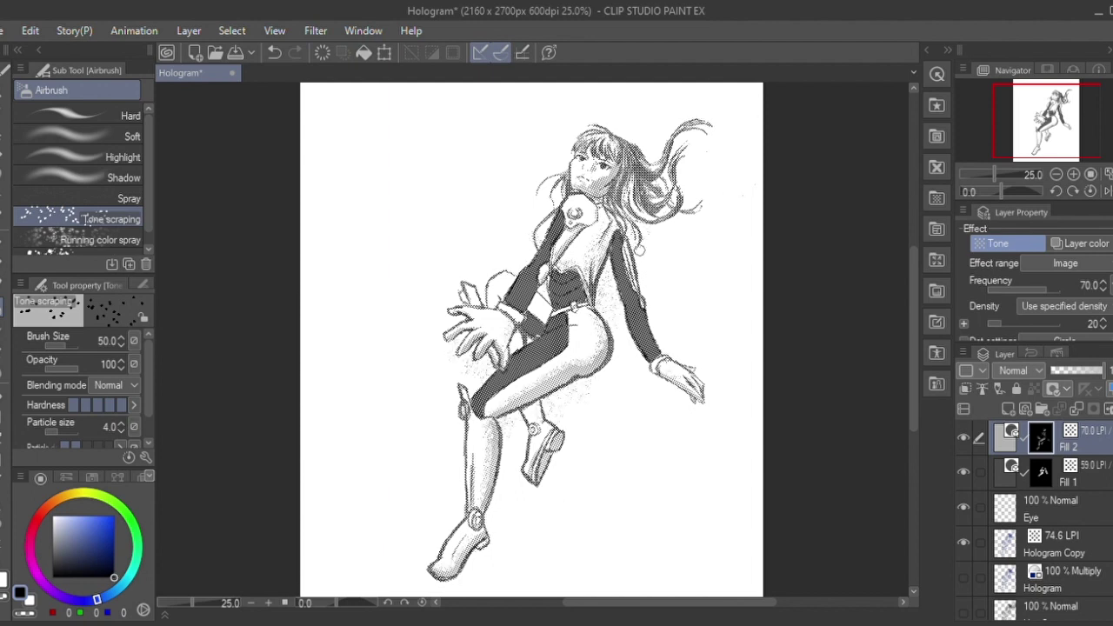
mouse_move(640, 250)
left_mouse_down()
mouse_move(643, 298)
mouse_move(620, 324)
mouse_move(642, 376)
mouse_move(653, 373)
mouse_move(607, 366)
mouse_move(674, 403)
left_mouse_up()
mouse_move(523, 481)
left_mouse_down()
mouse_move(454, 483)
mouse_move(462, 533)
mouse_move(484, 563)
left_mouse_up()
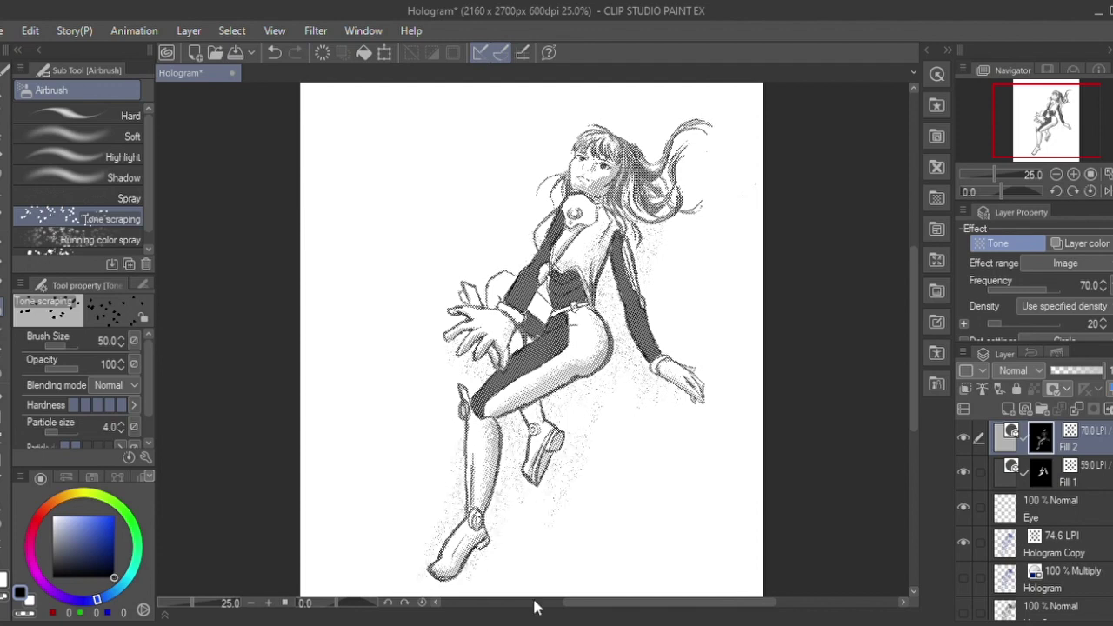
Brush dark tone strands into the bangs and flowing hair on the Fill 1 layer with the Smooth India ink brush
left_click(1094, 486)
key("b")
mouse_move(620, 158)
left_mouse_down()
mouse_move(628, 199)
mouse_move(650, 212)
left_mouse_up()
left_click_drag(602, 141, 594, 154)
mouse_move(623, 144)
left_mouse_down()
mouse_move(628, 228)
mouse_move(657, 190)
left_mouse_up()
left_click_drag(672, 141, 665, 159)
left_click_drag(623, 191, 633, 213)
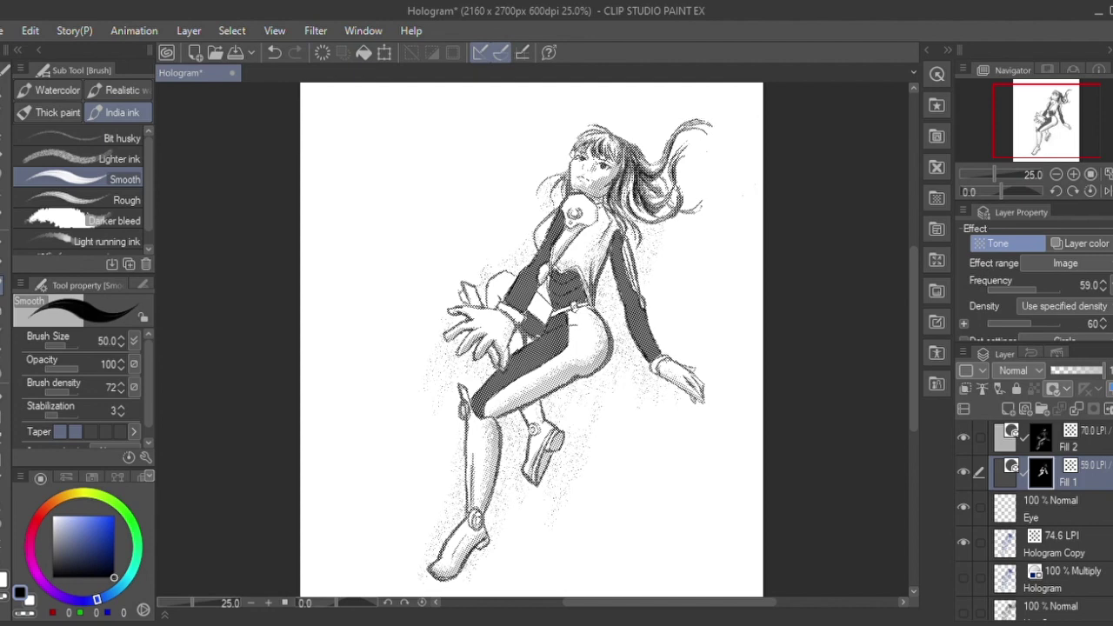
Create a Parallel line special ruler slanting from above the head down to the feet and ready the white Felt pen
left_click(1, 242)
left_click(1, 480)
left_click_drag(147, 191, 146, 172)
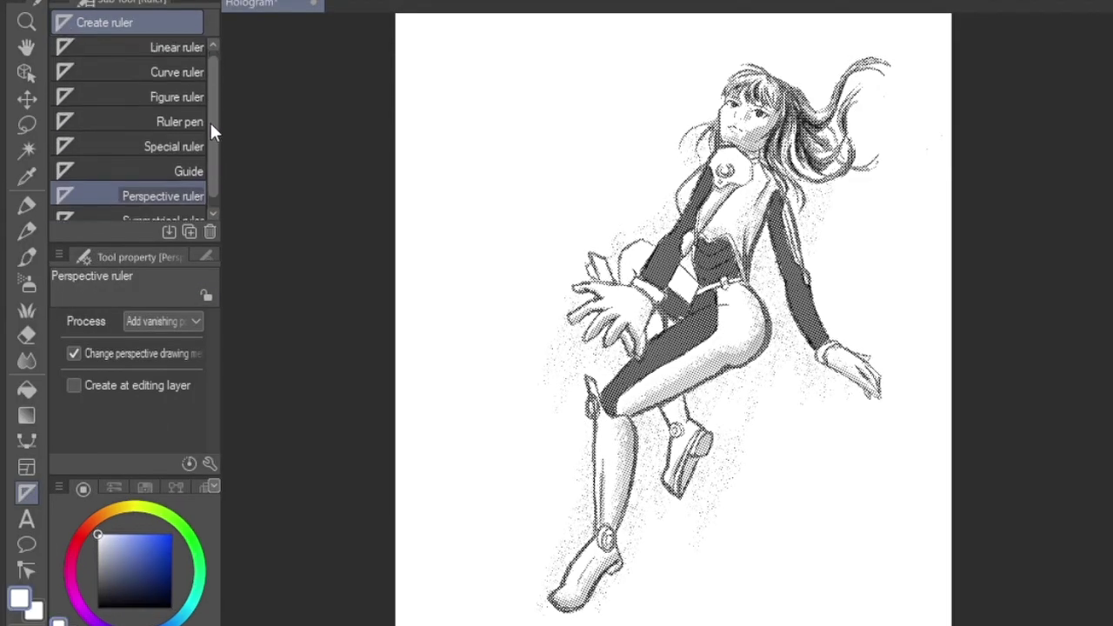
left_click(174, 147)
left_click_drag(801, 46, 754, 158)
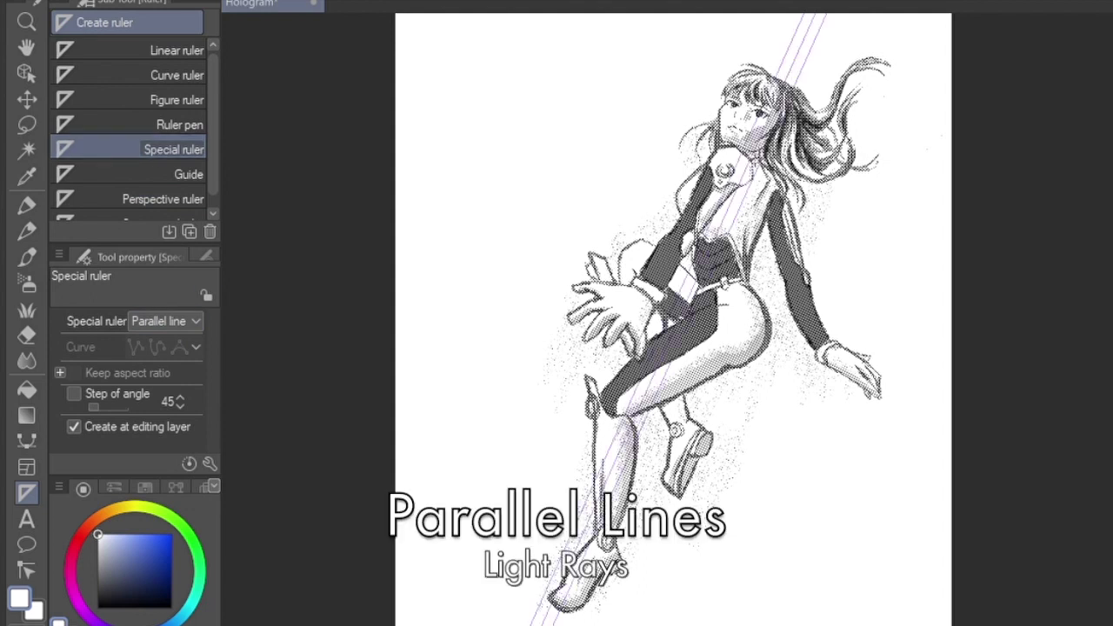
key("p")
key("bracketright")
key("bracketright")
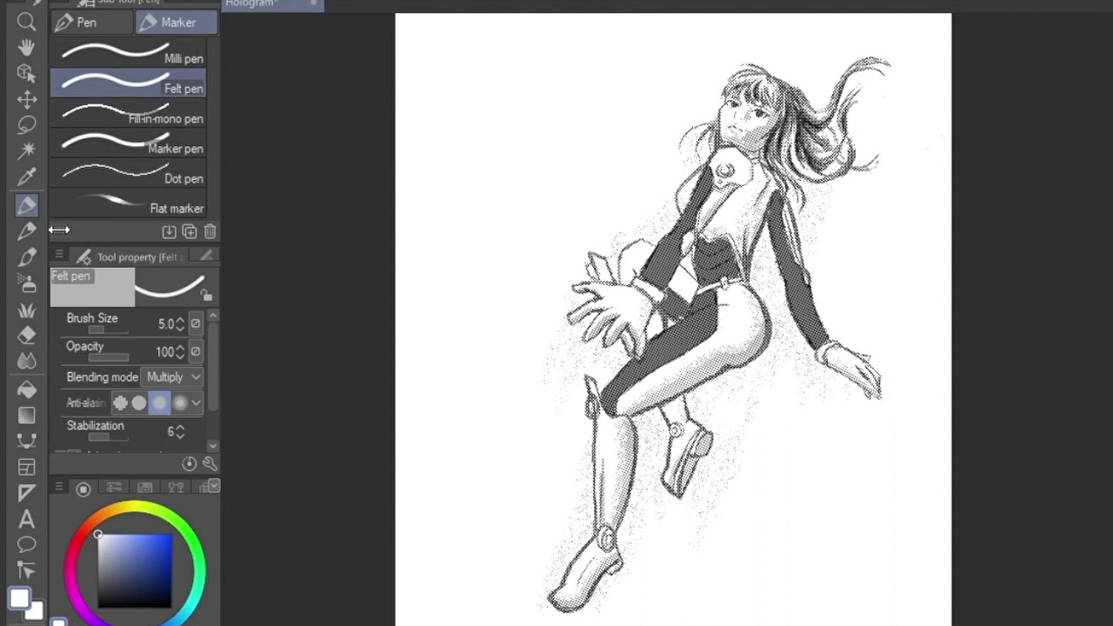
Place another Parallel line special ruler along the figure's diagonal on the HL layer
left_click(27, 442)
left_click(27, 493)
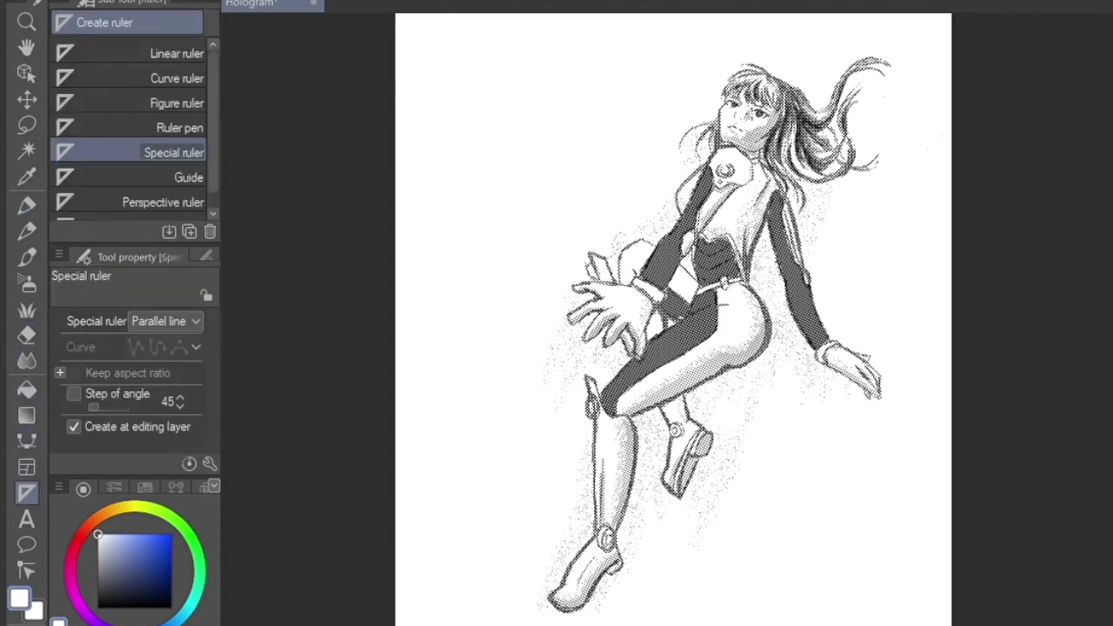
left_click_drag(759, 134, 638, 398)
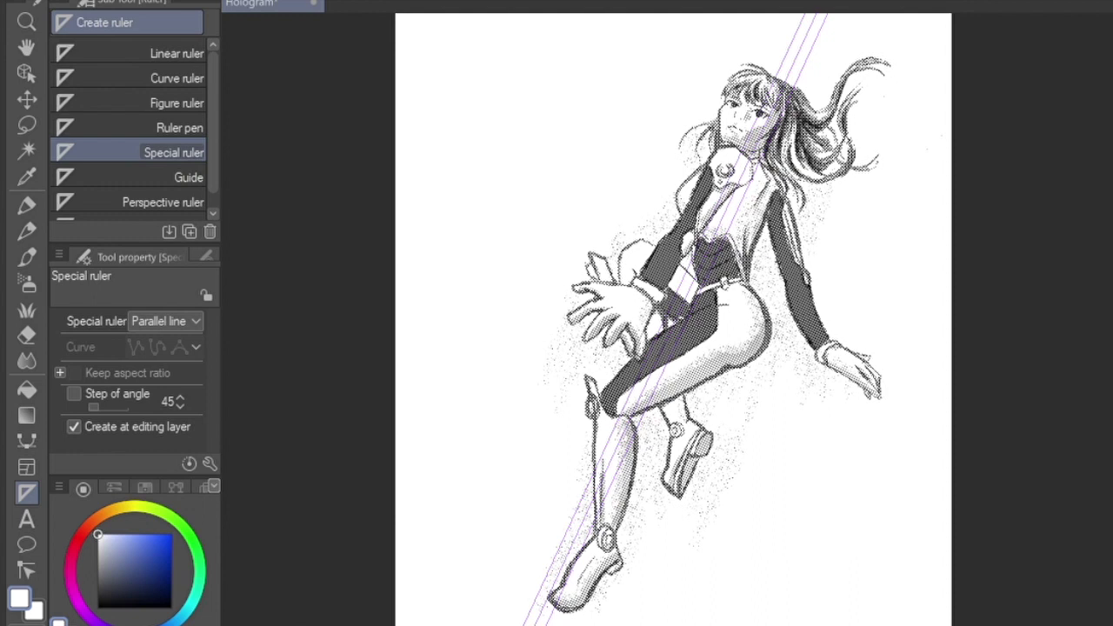
Draw white light rays along the ruler over the dark sleeves, midriff and thigh with the Felt pen at size 5
key("p")
mouse_move(671, 313)
left_mouse_down()
mouse_move(654, 362)
mouse_move(672, 334)
mouse_move(693, 354)
left_mouse_up()
mouse_move(796, 285)
left_mouse_down()
mouse_move(786, 316)
mouse_move(794, 326)
left_mouse_up()
left_click_drag(787, 218, 773, 250)
left_click_drag(571, 562, 558, 590)
left_click_drag(638, 351, 615, 400)
left_click_drag(668, 233, 650, 270)
left_click_drag(678, 250, 659, 291)
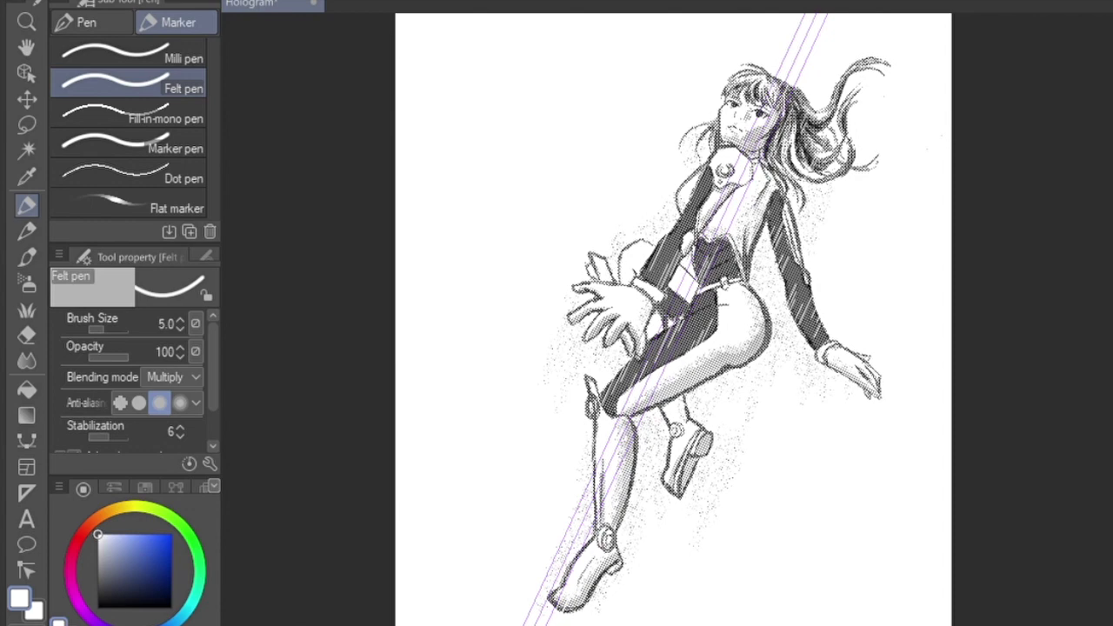
Hide the HL layer's ruler and spatter white droplets over the dark clothing and hair with the Droplet airbrush at size 200
key("b")
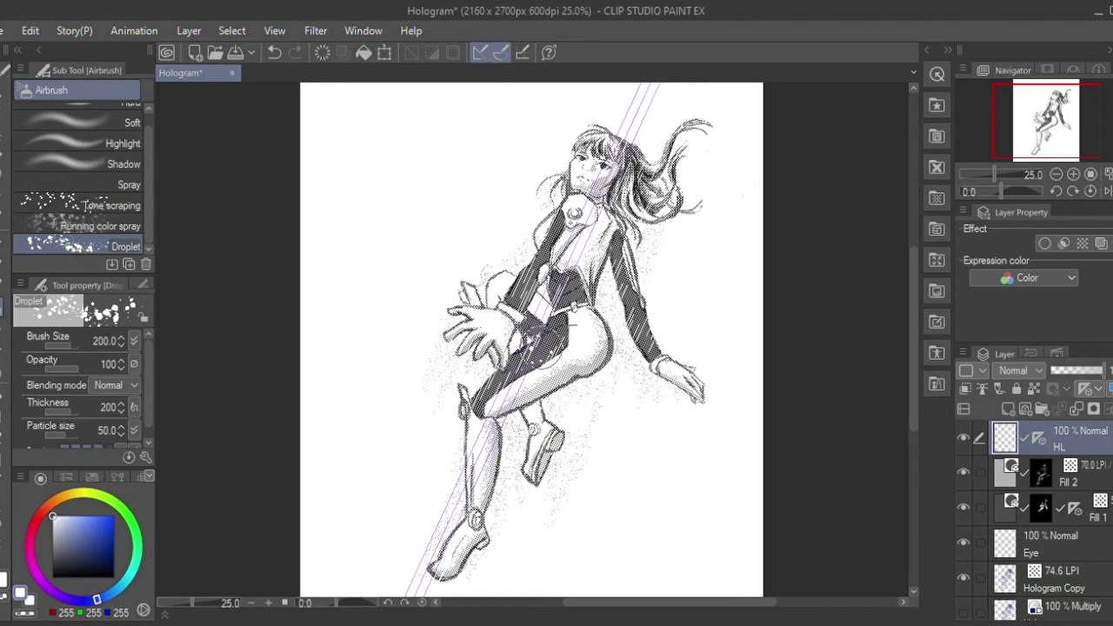
left_click(1041, 440, "shift")
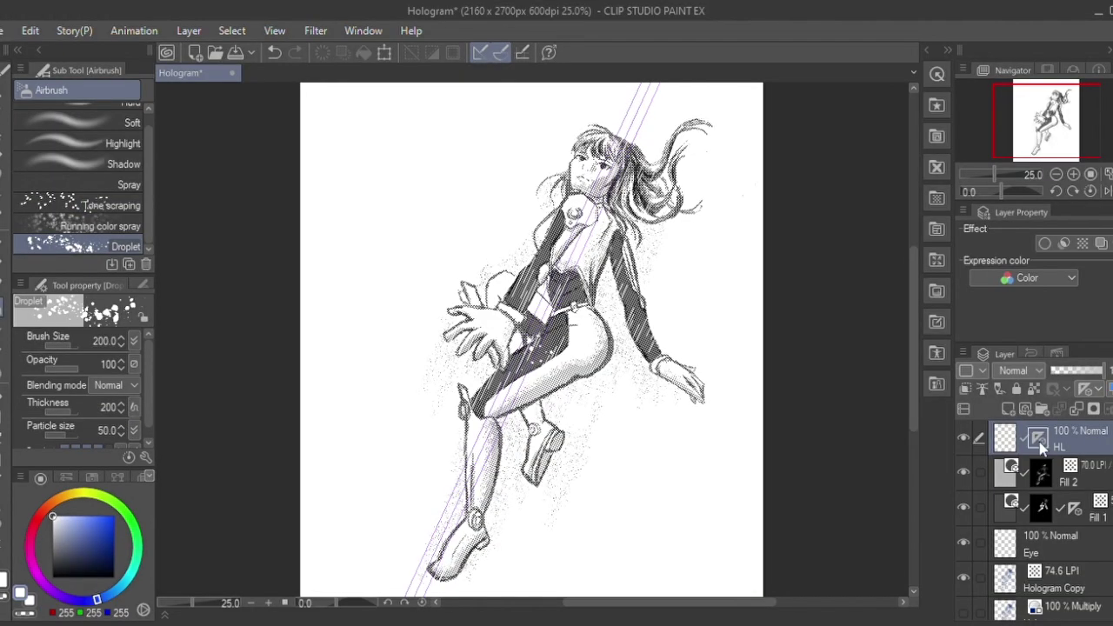
left_click(515, 283)
left_click(641, 165)
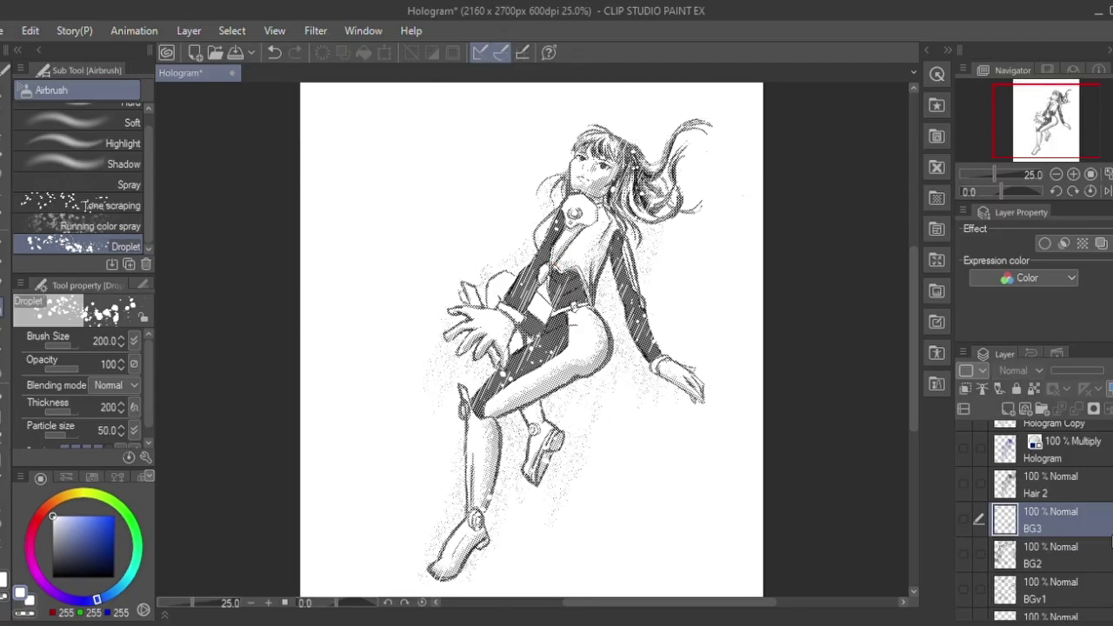
Make the background line art layers visible, including BGv1, BG2 and BG3
left_click_drag(1112, 537, 1111, 553)
left_click_drag(963, 594, 963, 488)
left_click_drag(1111, 541, 1112, 525)
left_click(964, 520)
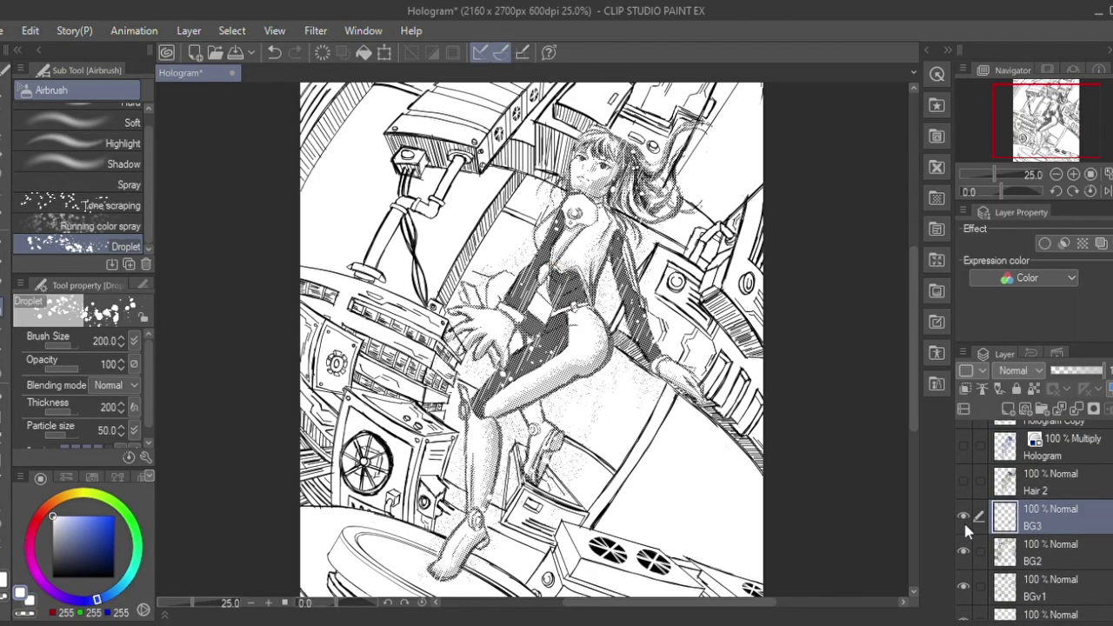